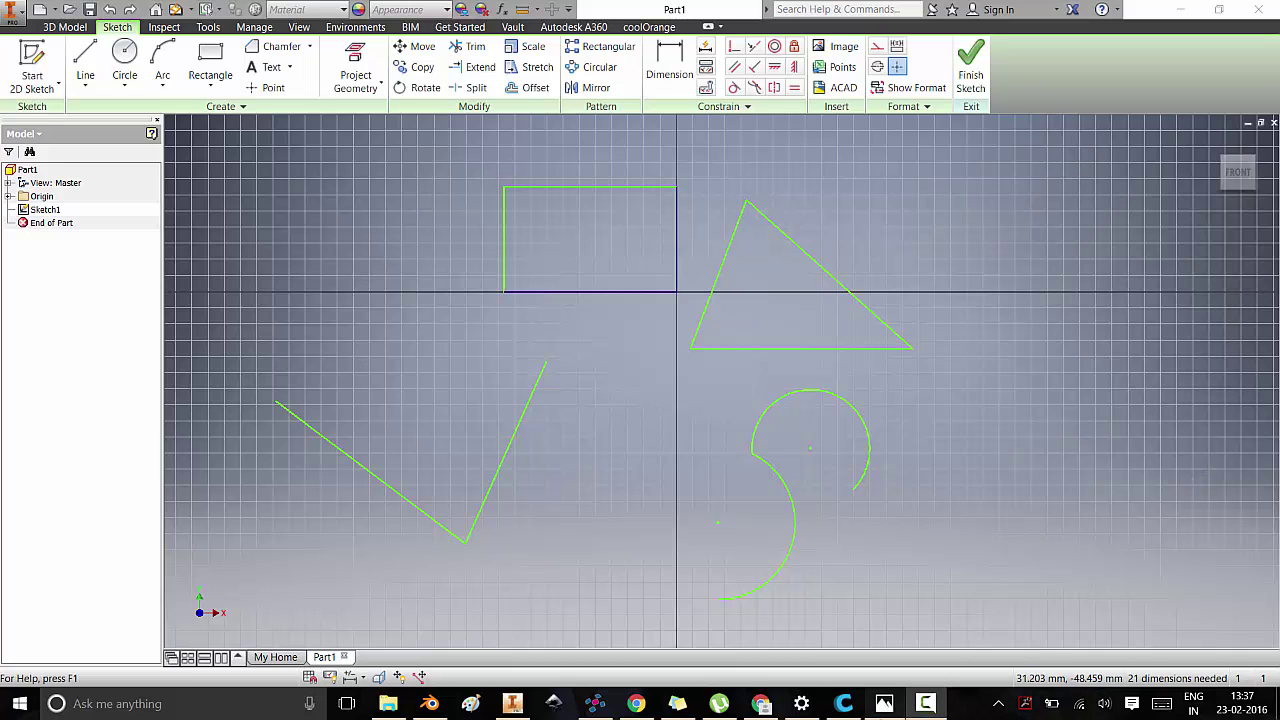
# View the fillet and chamfer reference images in Photos and return to the Inventor sketch.
pyautogui.click(884, 703)
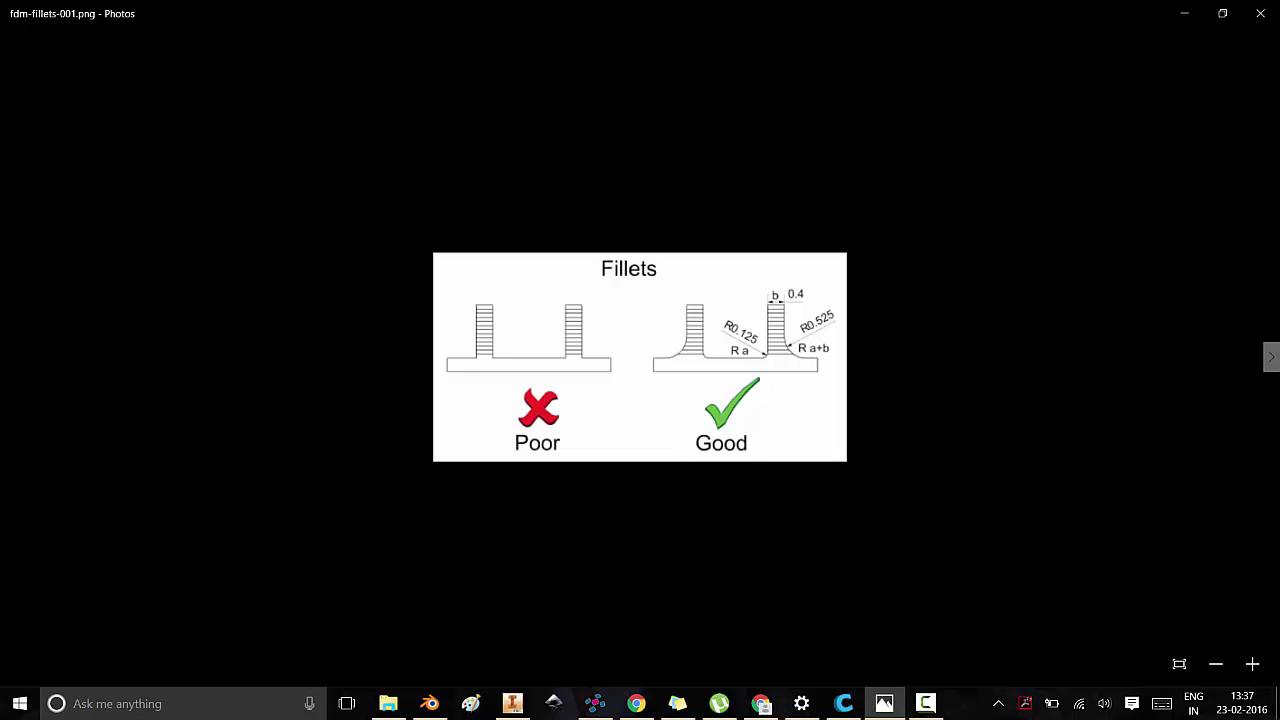
pyautogui.click(1271, 357)
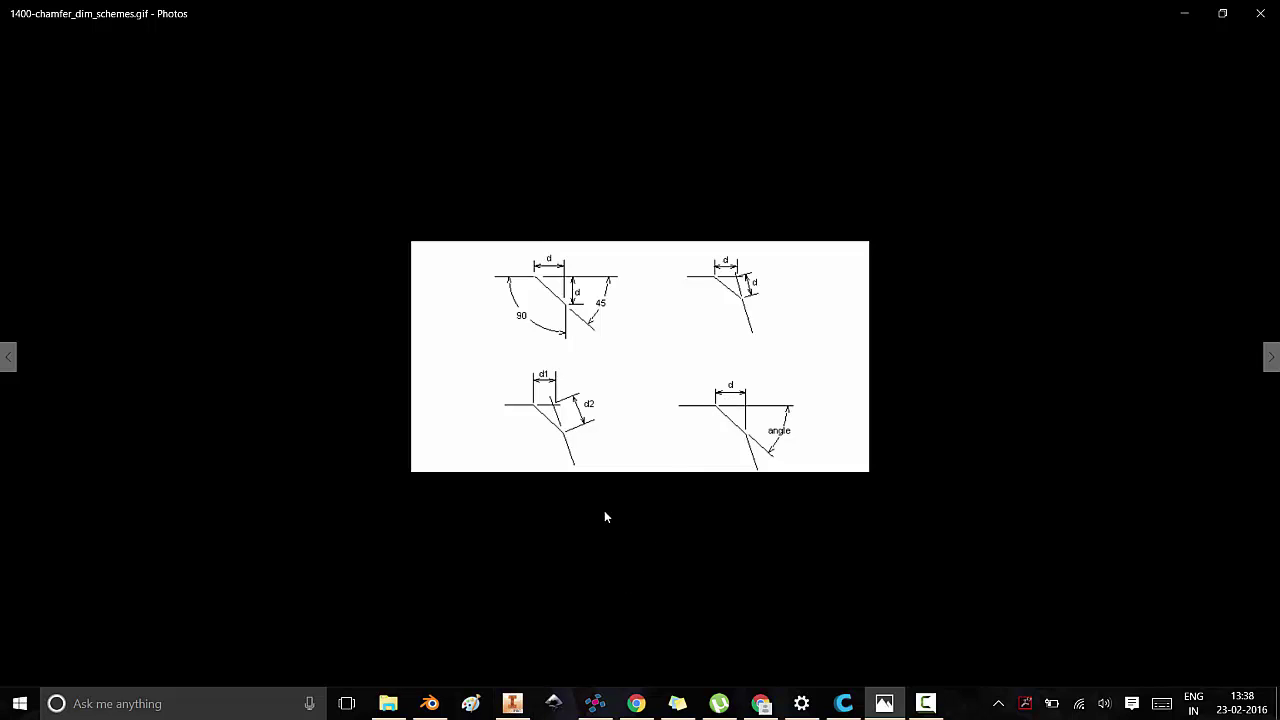
pyautogui.click(530, 700)
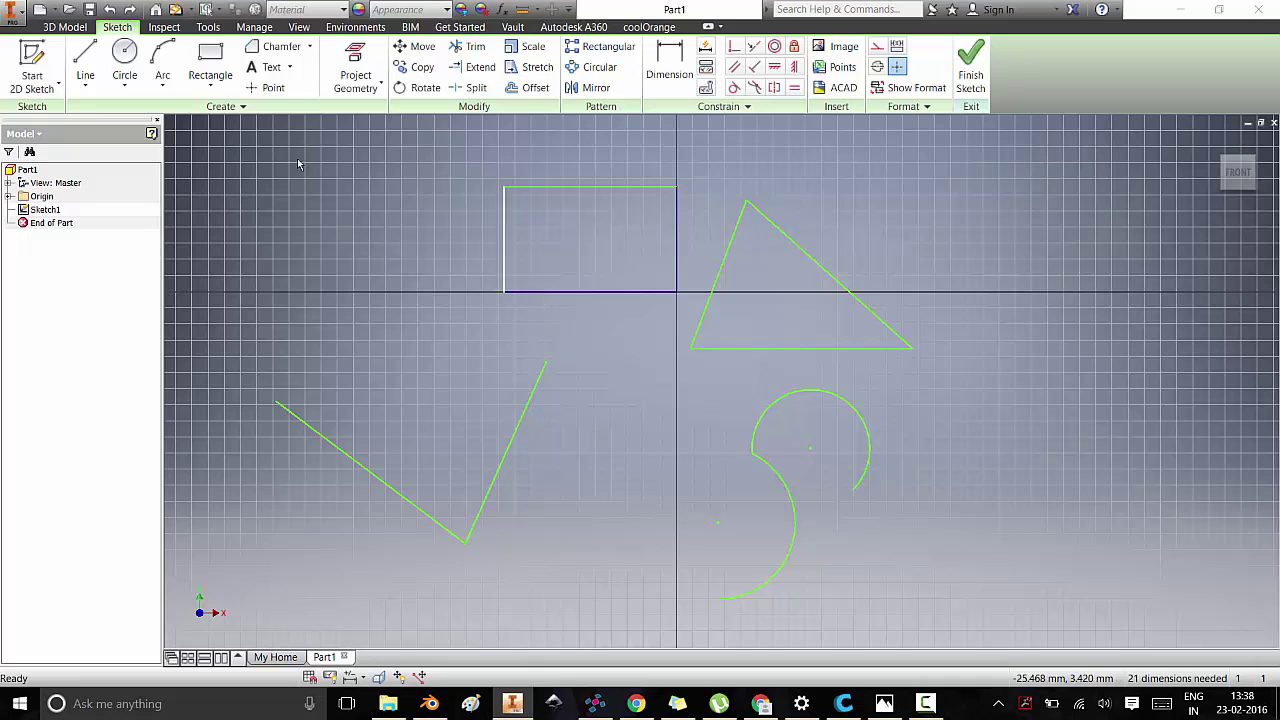
# Chamfer the rectangle's upper-left corner with an equal distance of 3 mm.
pyautogui.click(275, 50)
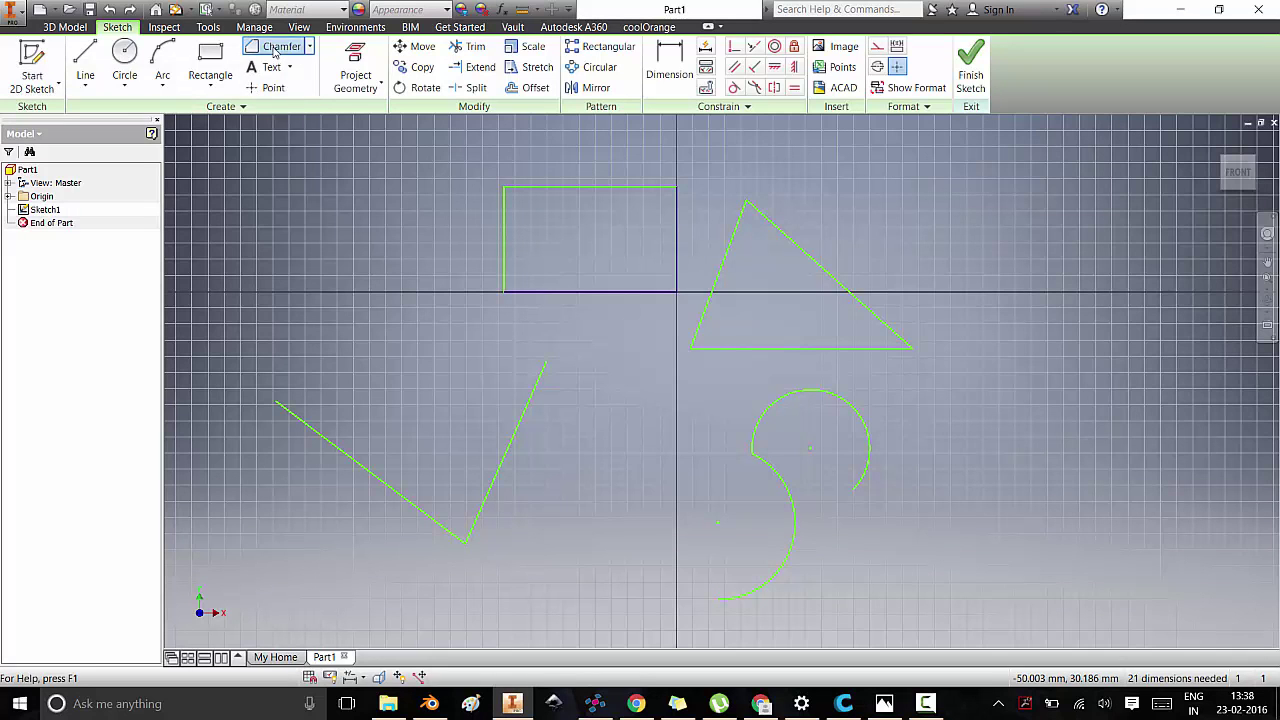
pyautogui.click(228, 165)
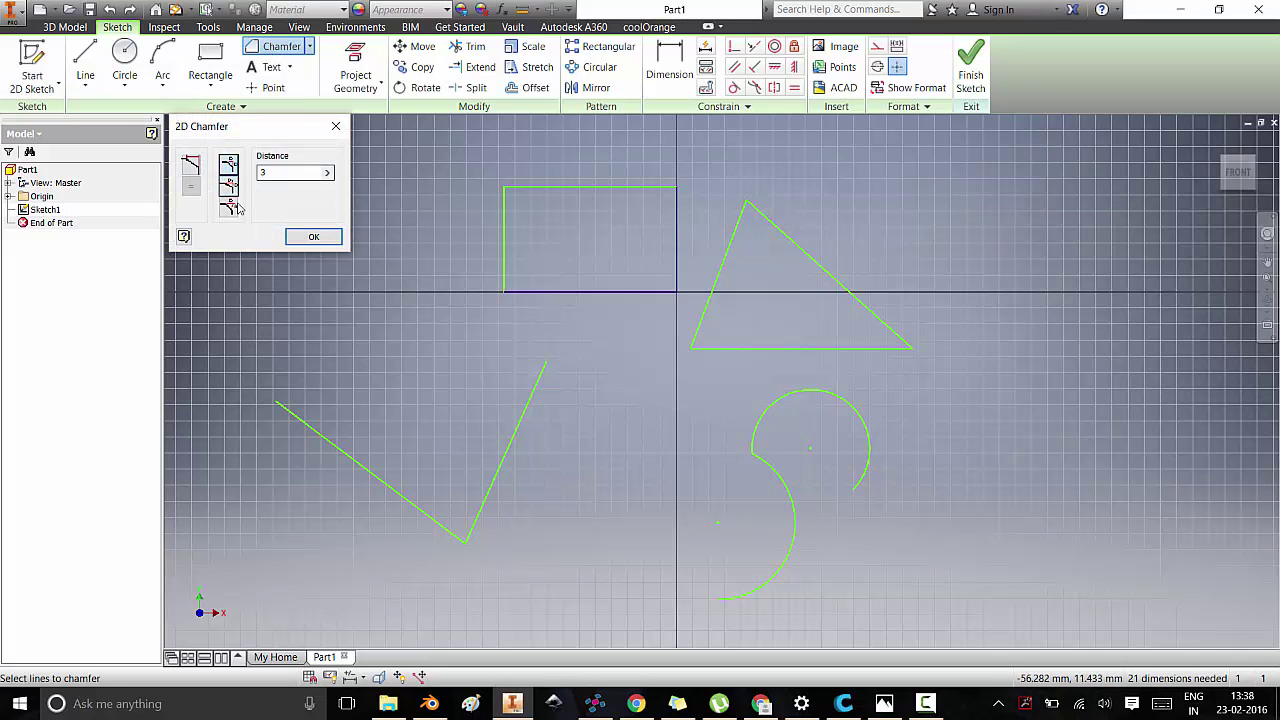
pyautogui.click(505, 211)
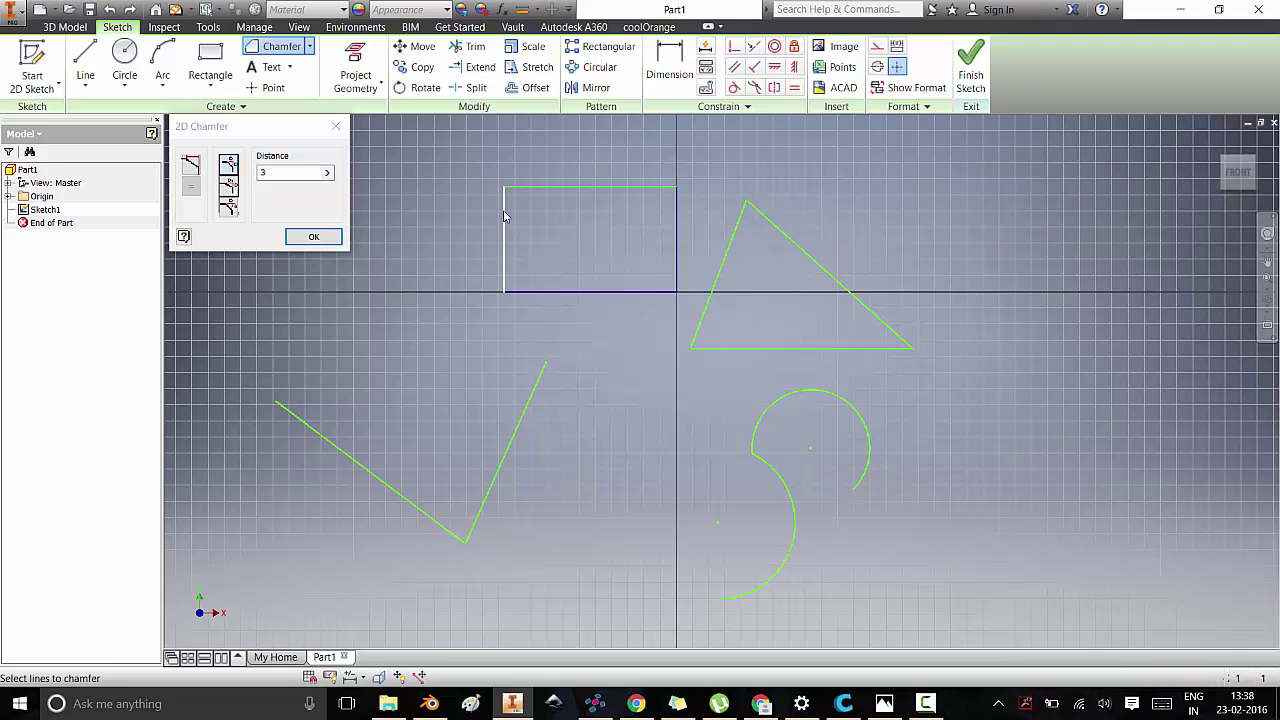
pyautogui.click(529, 188)
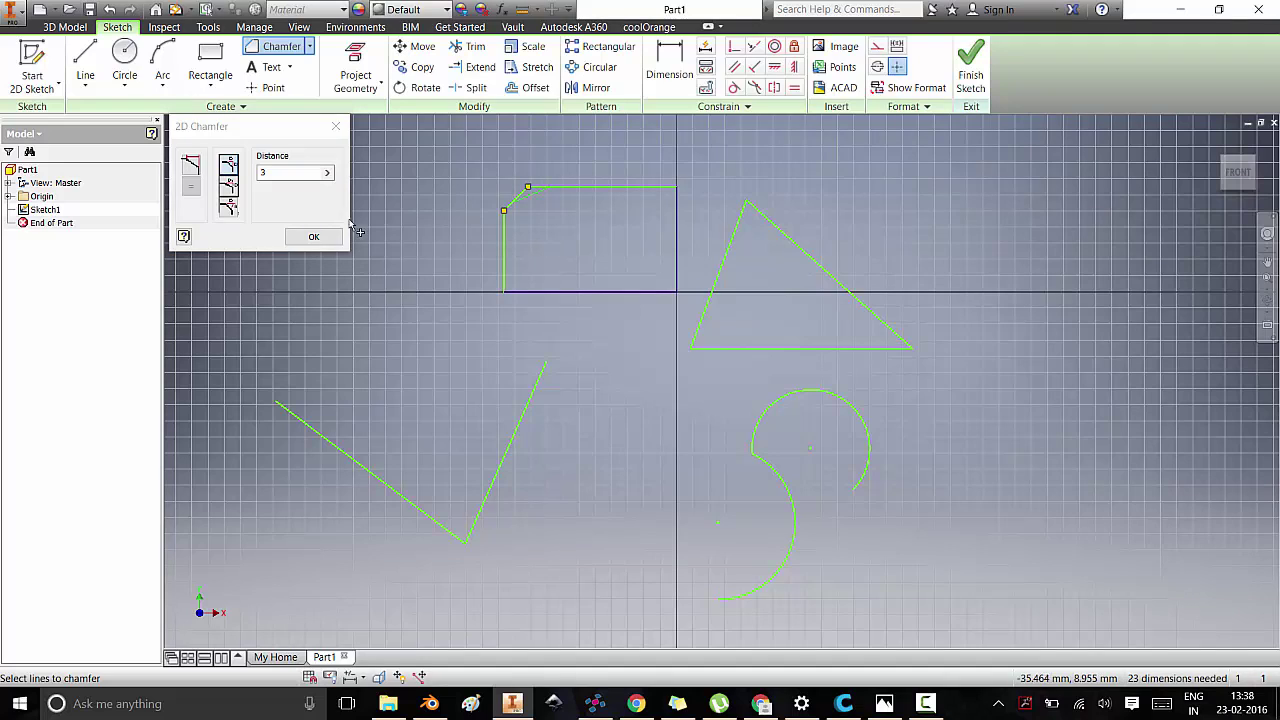
# Chamfer the rectangle's upper-right corner using two distances, 3 mm along the upper edge and 1 mm along the side.
pyautogui.click(230, 185)
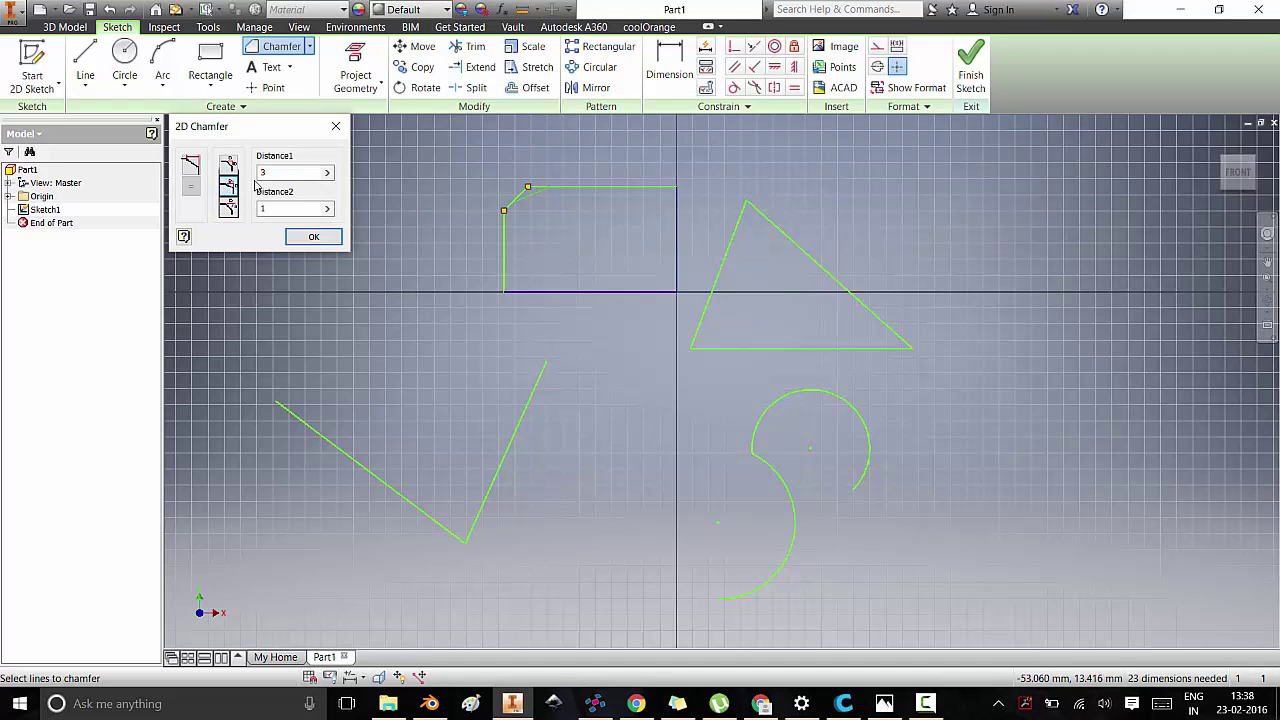
pyautogui.click(295, 172)
pyautogui.doubleClick(281, 209)
pyautogui.click(636, 190)
pyautogui.click(676, 216)
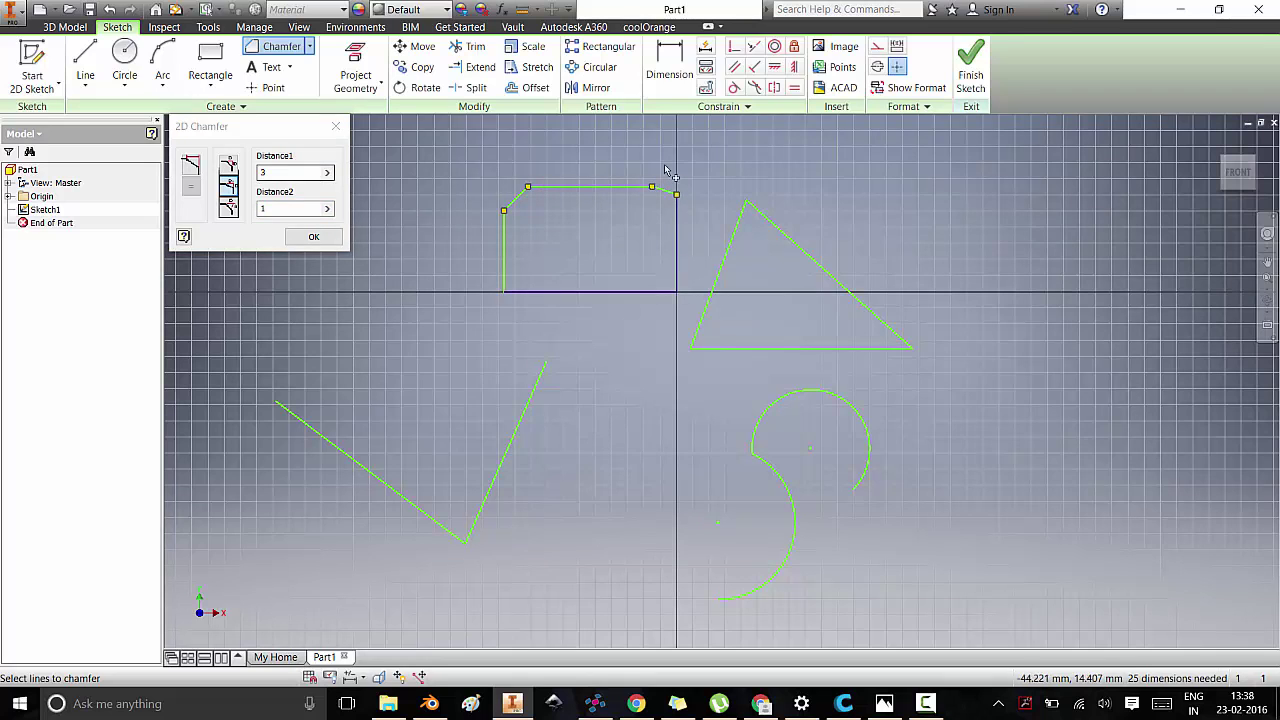
# Chamfer the rectangle's lower-right corner by distance and angle, using 5 mm and 60 degrees.
pyautogui.click(278, 172)
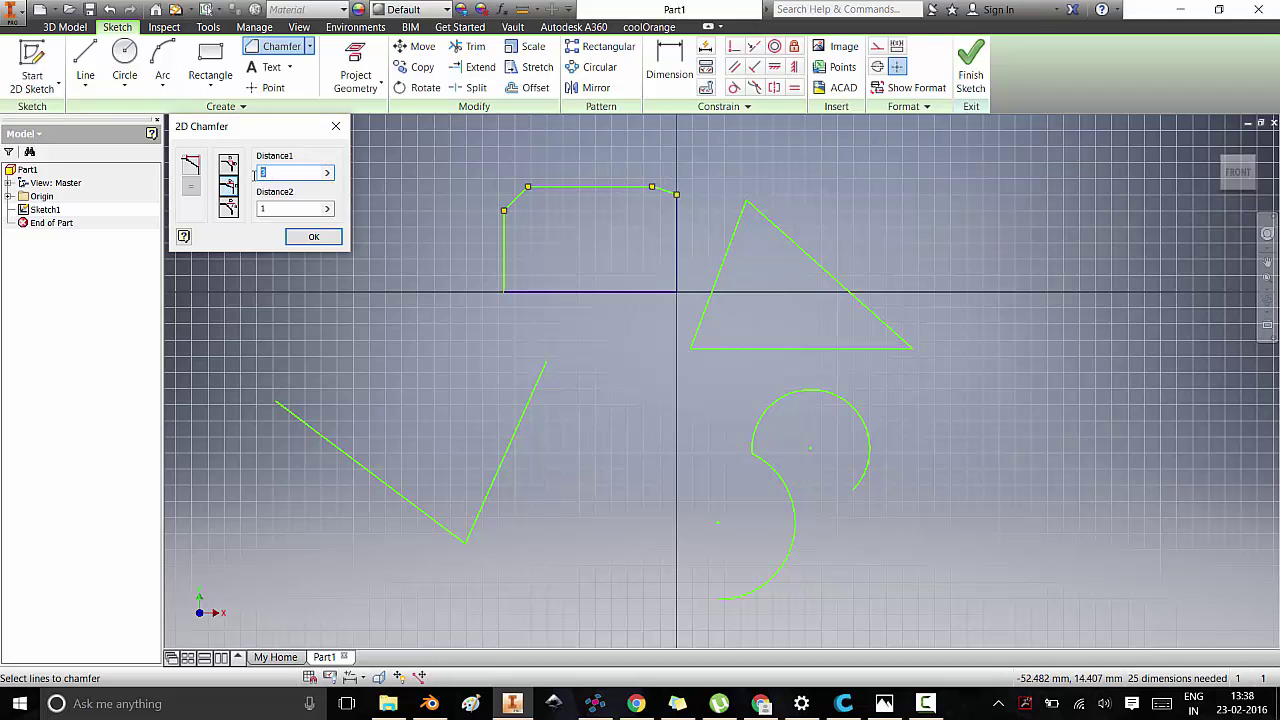
pyautogui.doubleClick(275, 209)
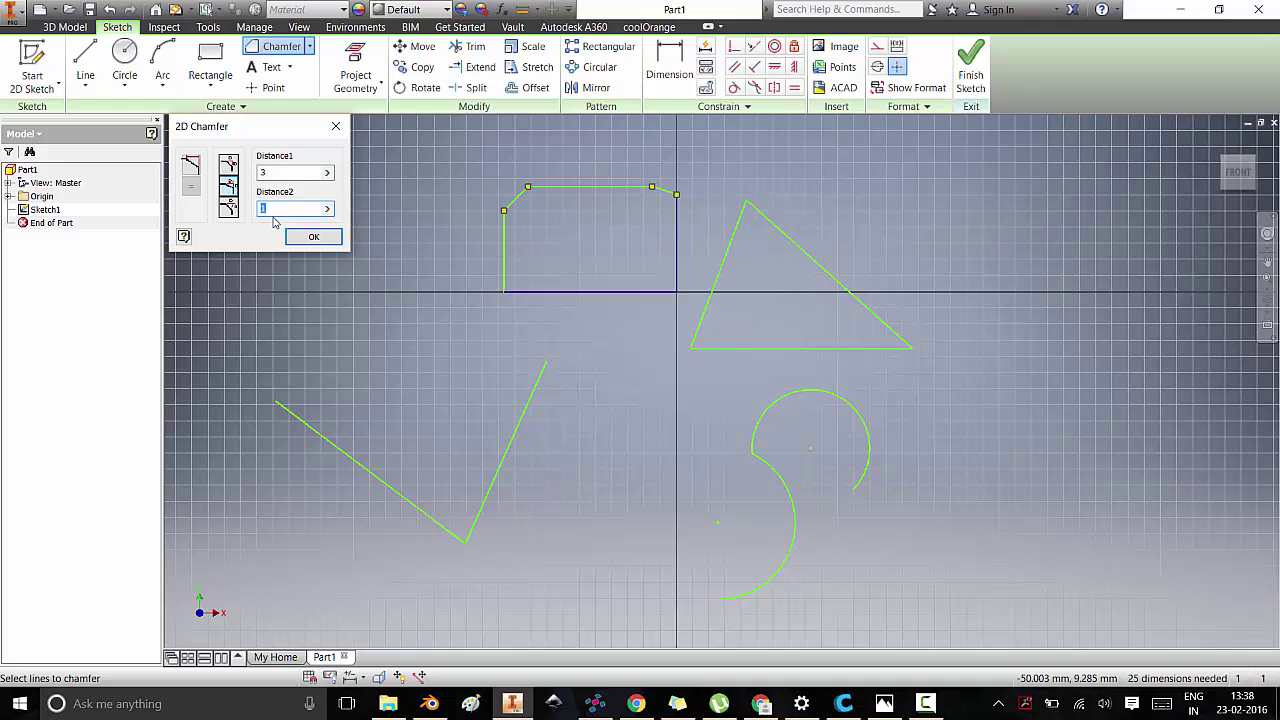
pyautogui.click(229, 207)
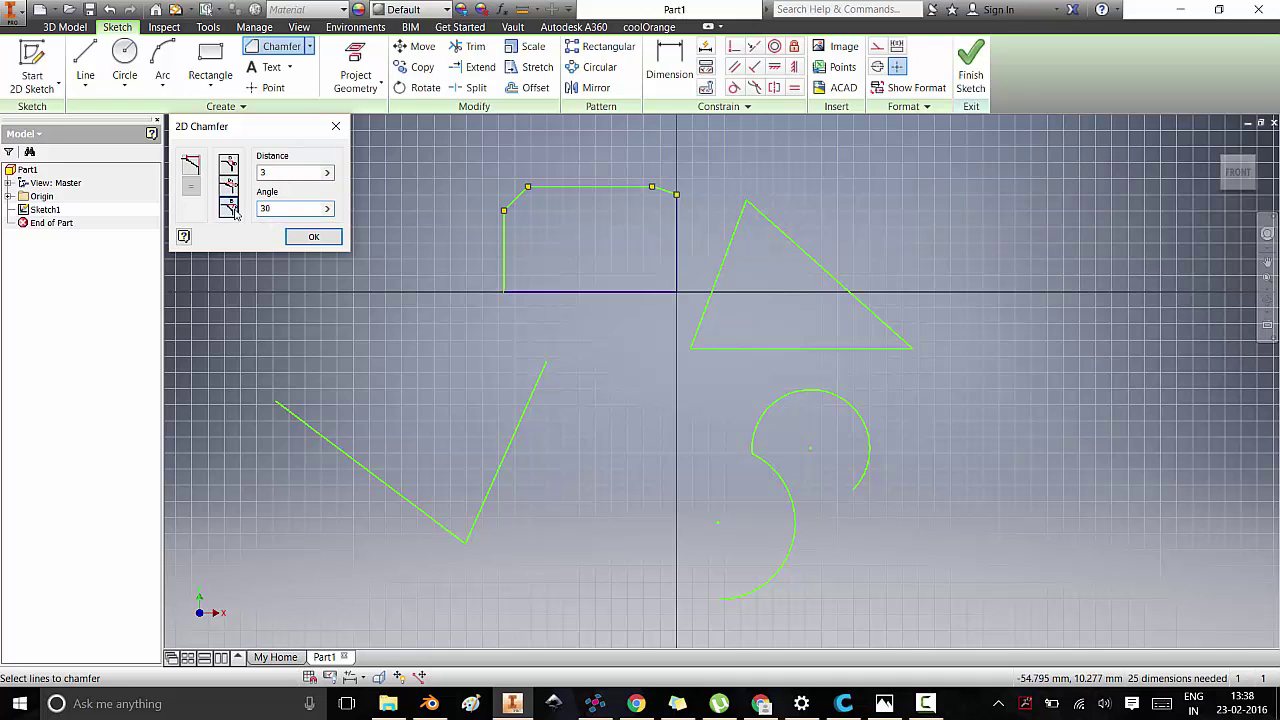
pyautogui.click(677, 276)
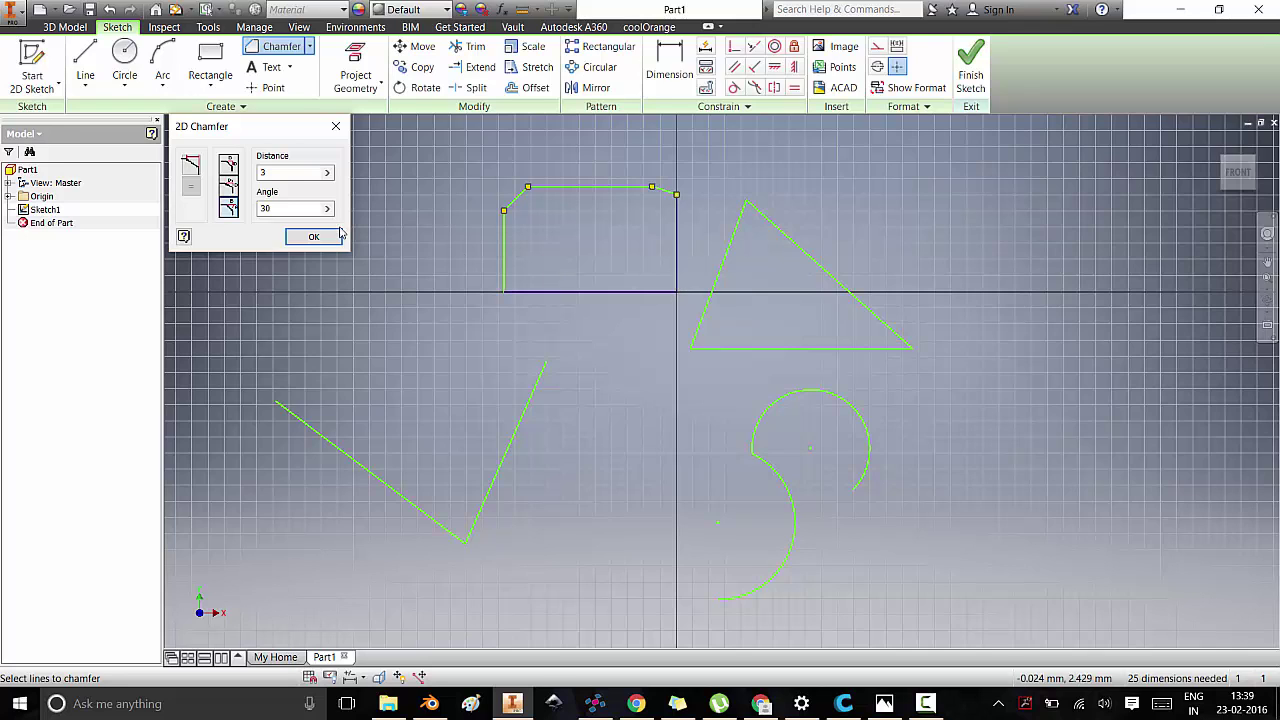
pyautogui.doubleClick(267, 208)
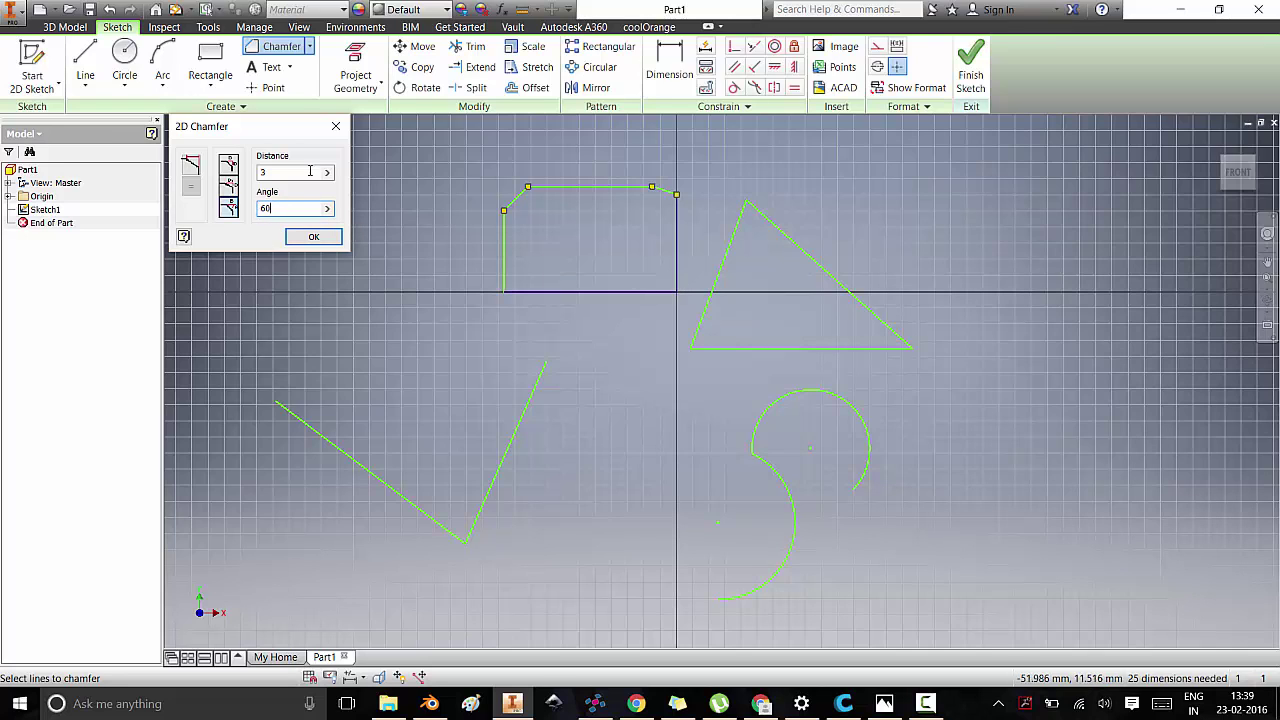
pyautogui.hotkey('shift', 'Tab')
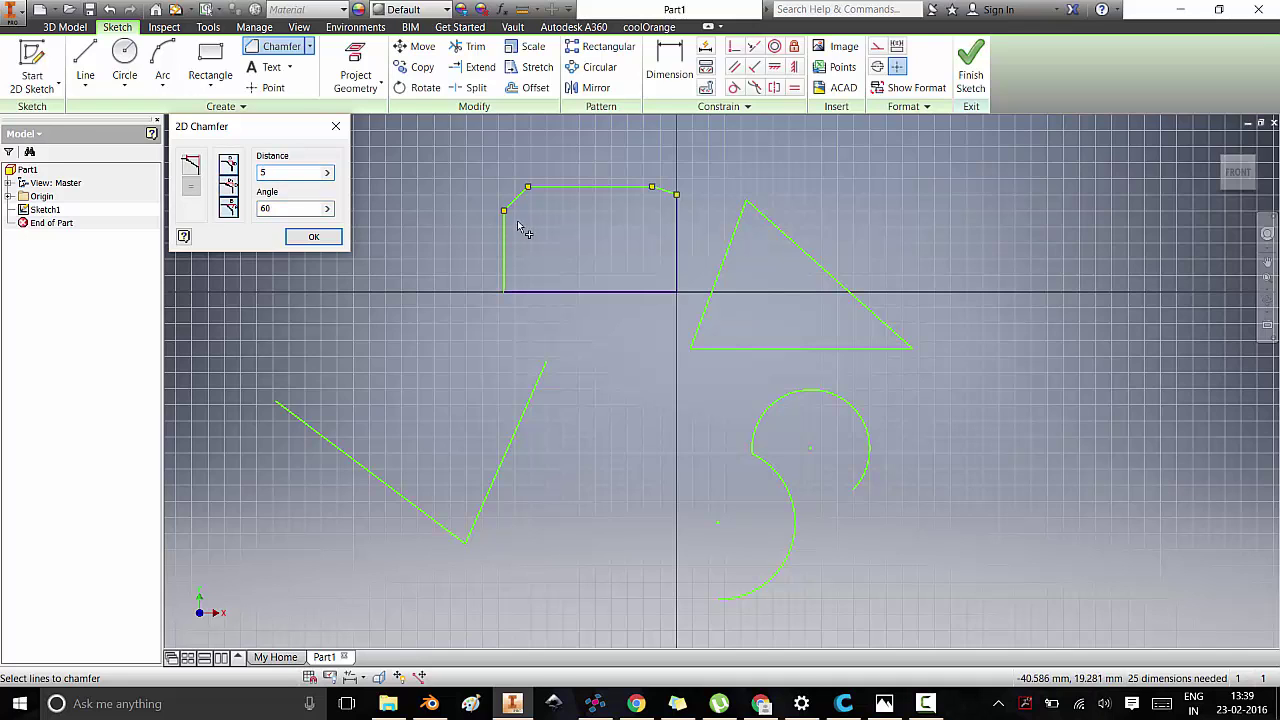
pyautogui.click(679, 283)
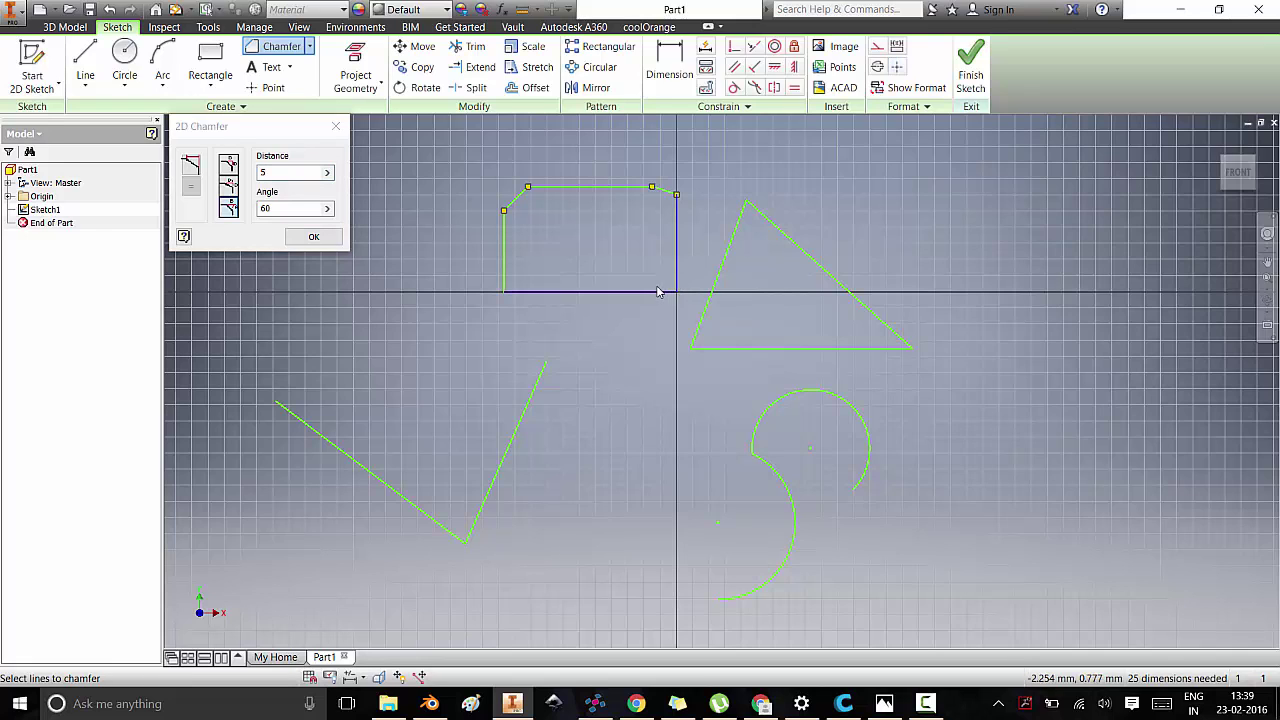
pyautogui.click(665, 291)
pyautogui.click(651, 294)
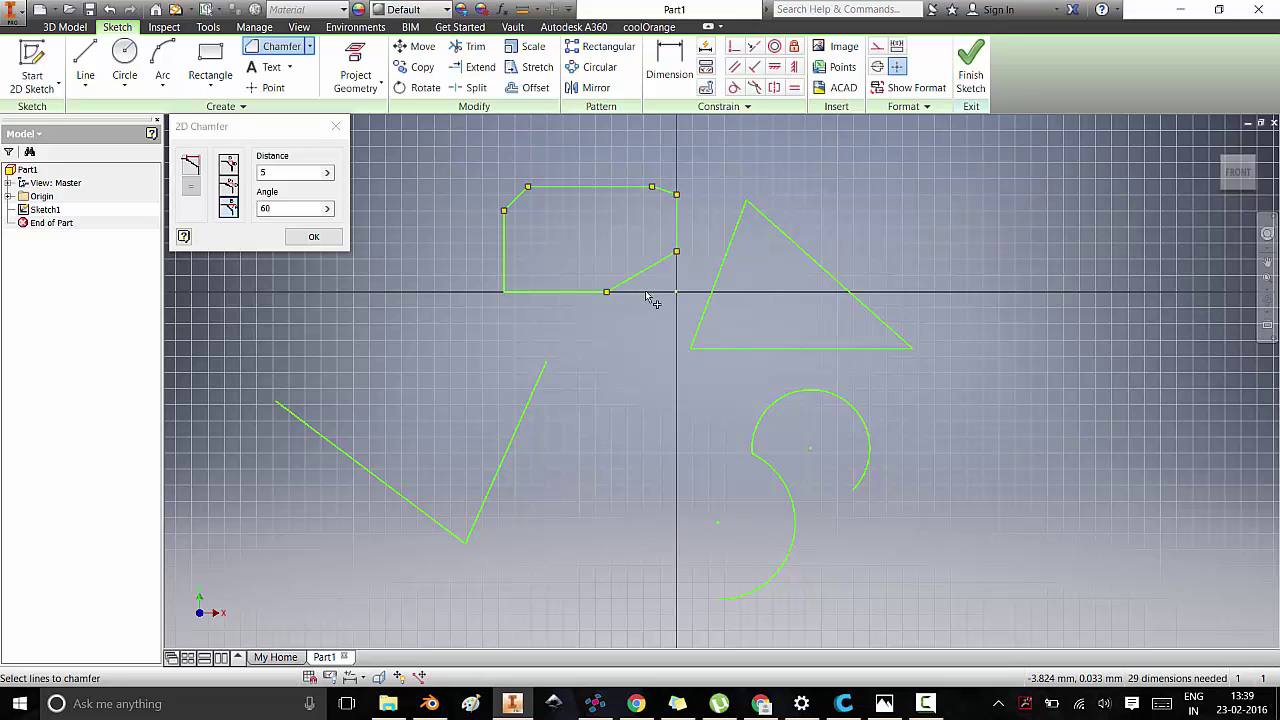
# Dimension the vertical distance from the upper end of the lower-right chamfer to the original corner point.
pyautogui.press('d')
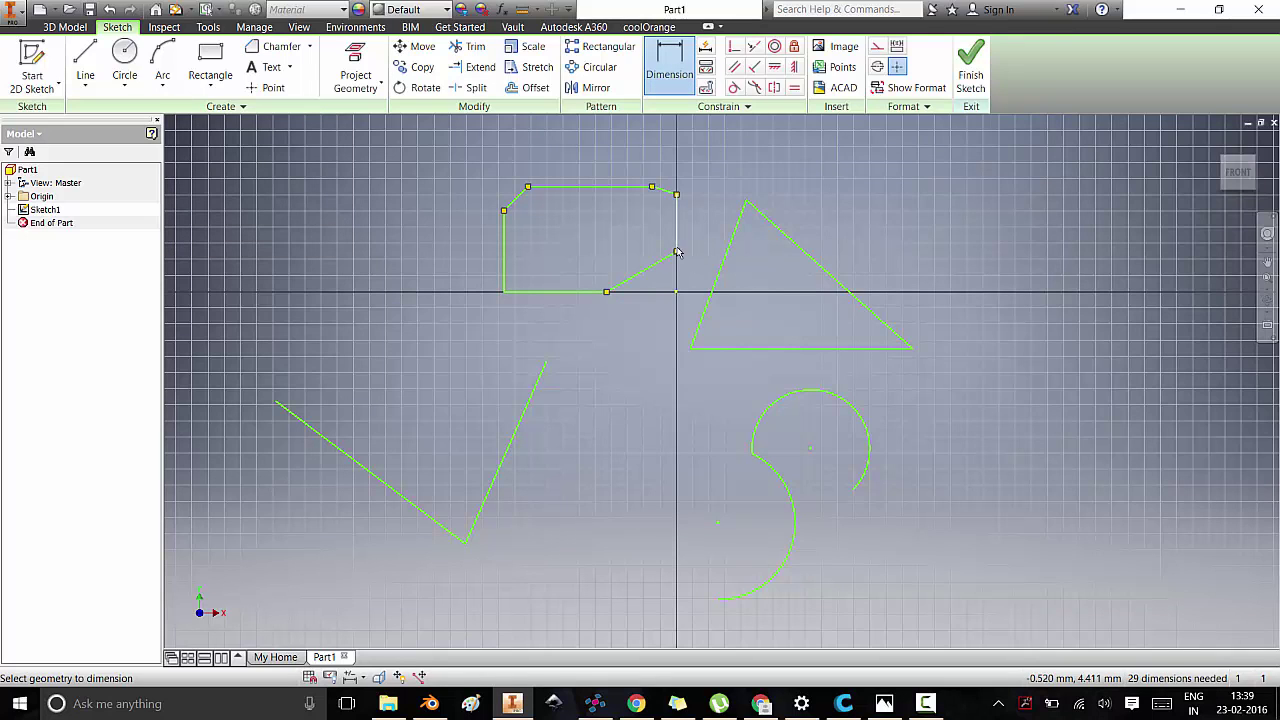
pyautogui.click(677, 252)
pyautogui.click(677, 292)
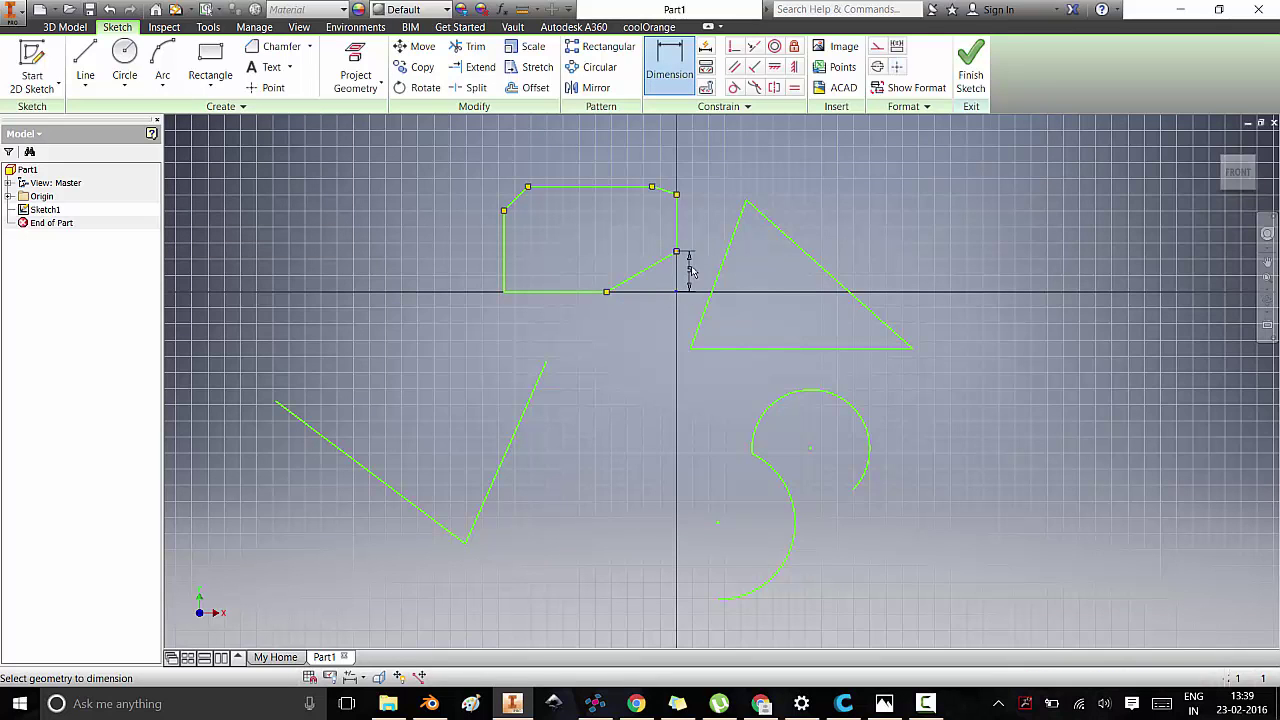
pyautogui.click(695, 275)
pyautogui.click(740, 329)
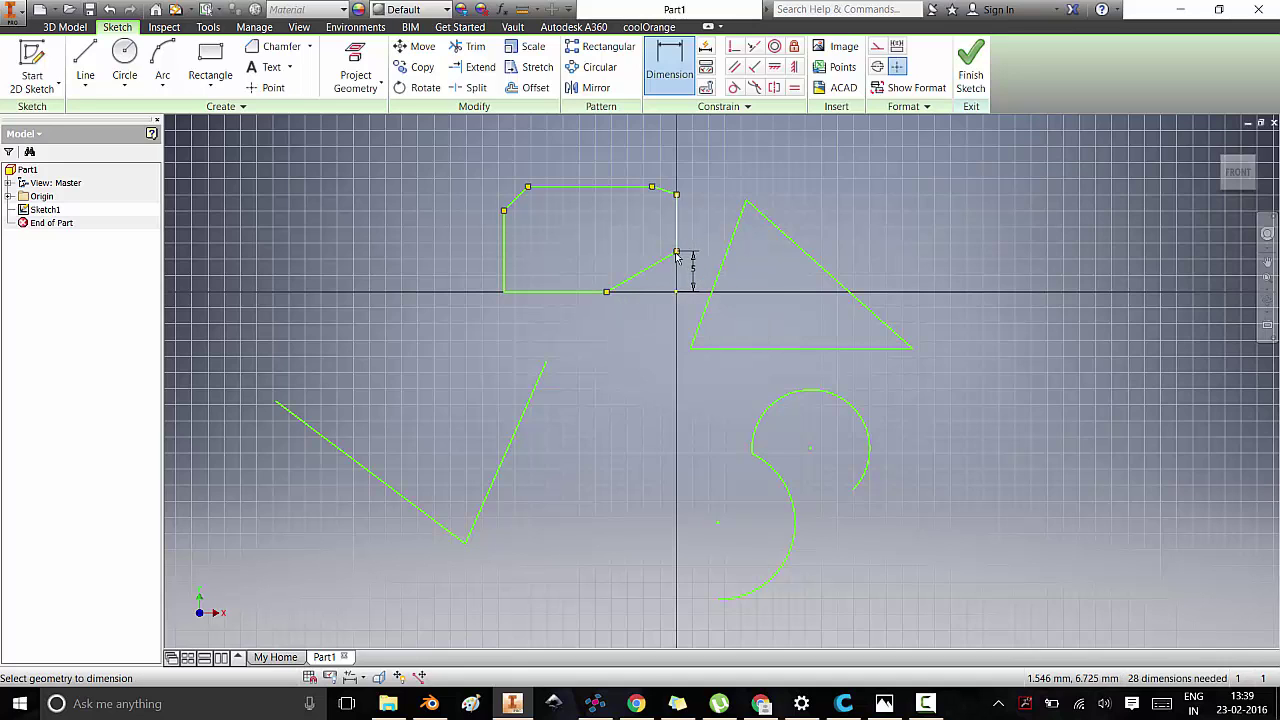
# Dimension the angle between the lower-right chamfer line and the rectangle's vertical side.
pyautogui.click(659, 270)
pyautogui.click(678, 235)
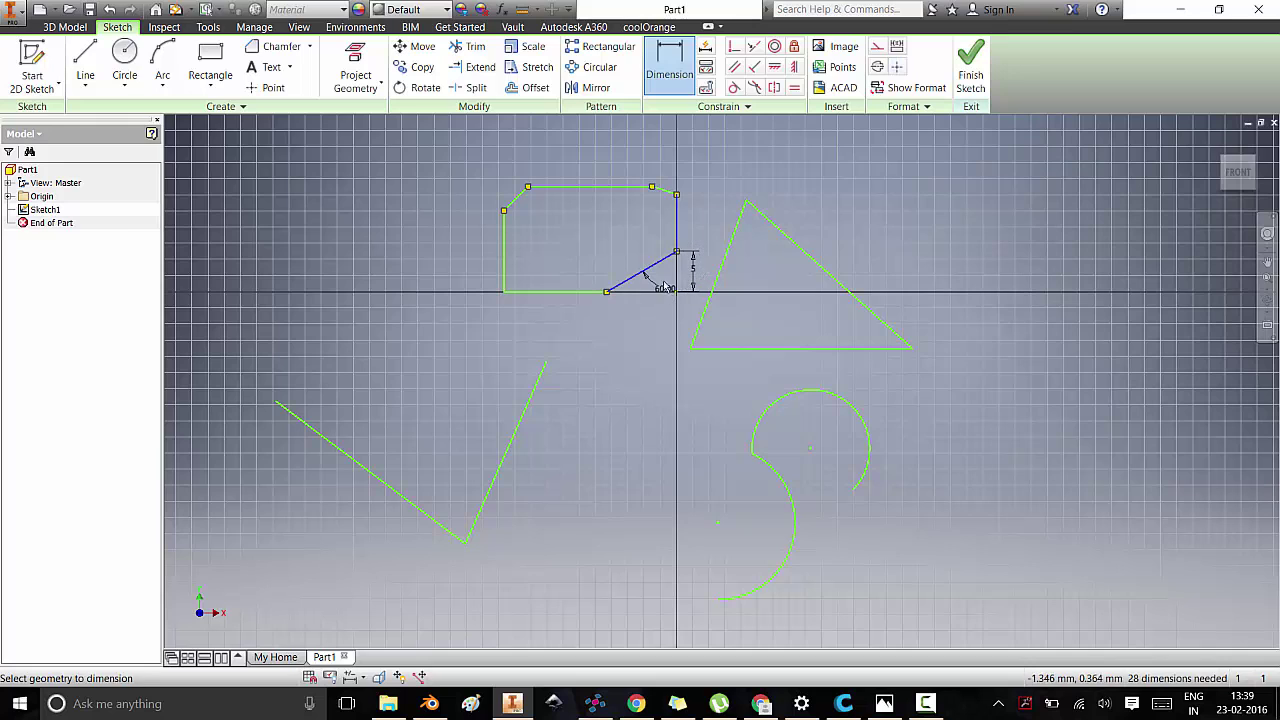
pyautogui.click(660, 280)
pyautogui.click(712, 337)
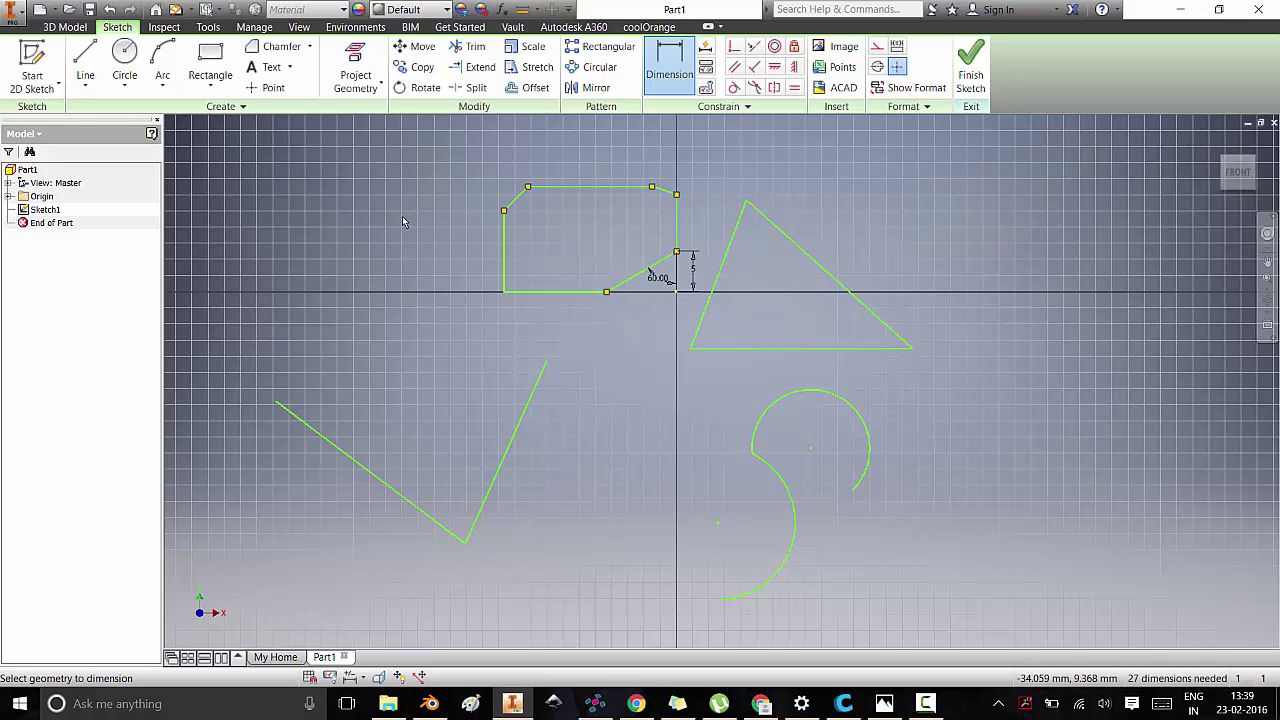
# Fillet the corner of the V-shaped lines with a radius of 10 mm.
pyautogui.click(310, 47)
pyautogui.click(285, 80)
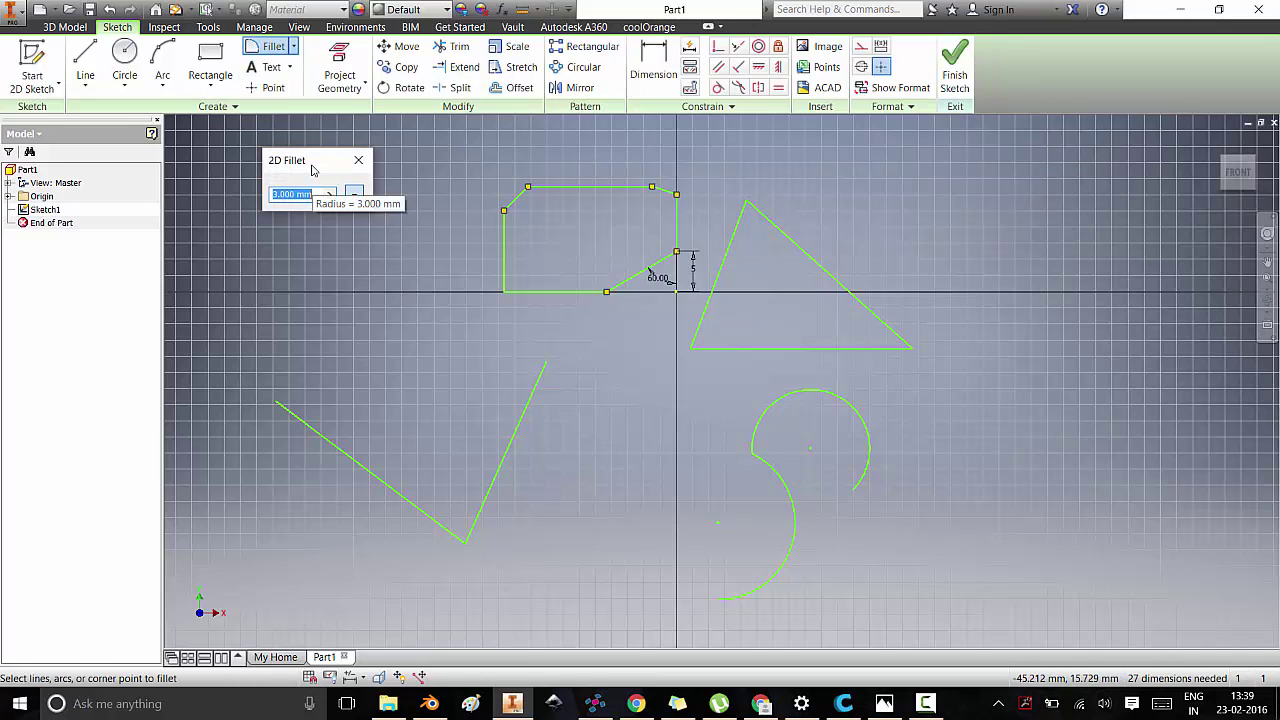
pyautogui.write('10')
pyautogui.click(481, 502)
pyautogui.click(430, 515)
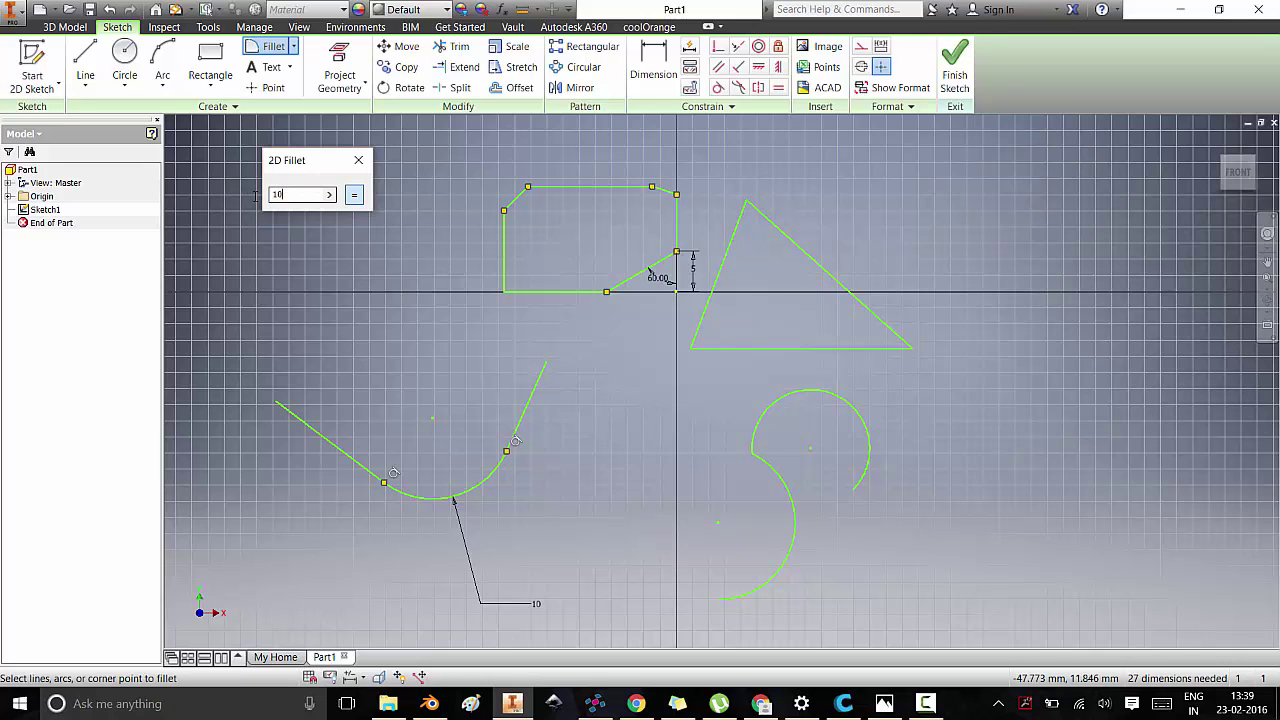
# Fillet the triangle's three corners and the junction of the two connected arcs with a radius of 5 mm.
pyautogui.moveTo(255, 196); pyautogui.dragTo(246, 201)
pyautogui.write('5')
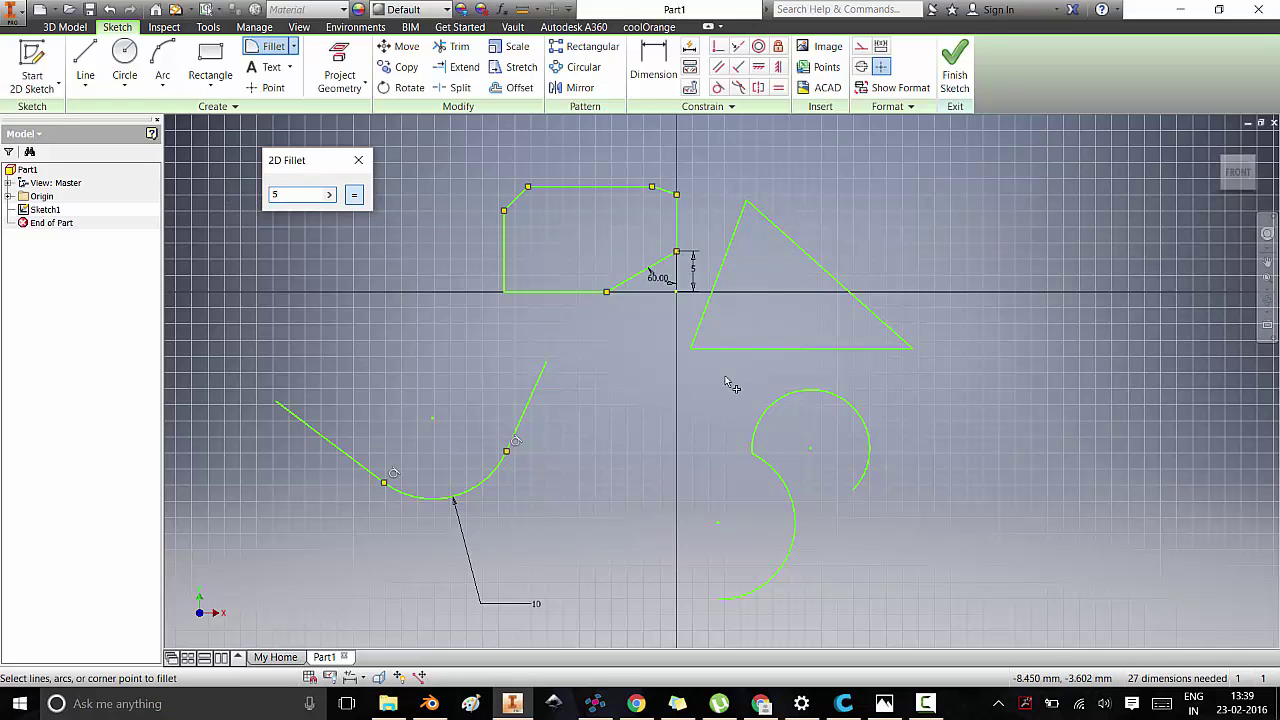
pyautogui.click(757, 348)
pyautogui.click(720, 268)
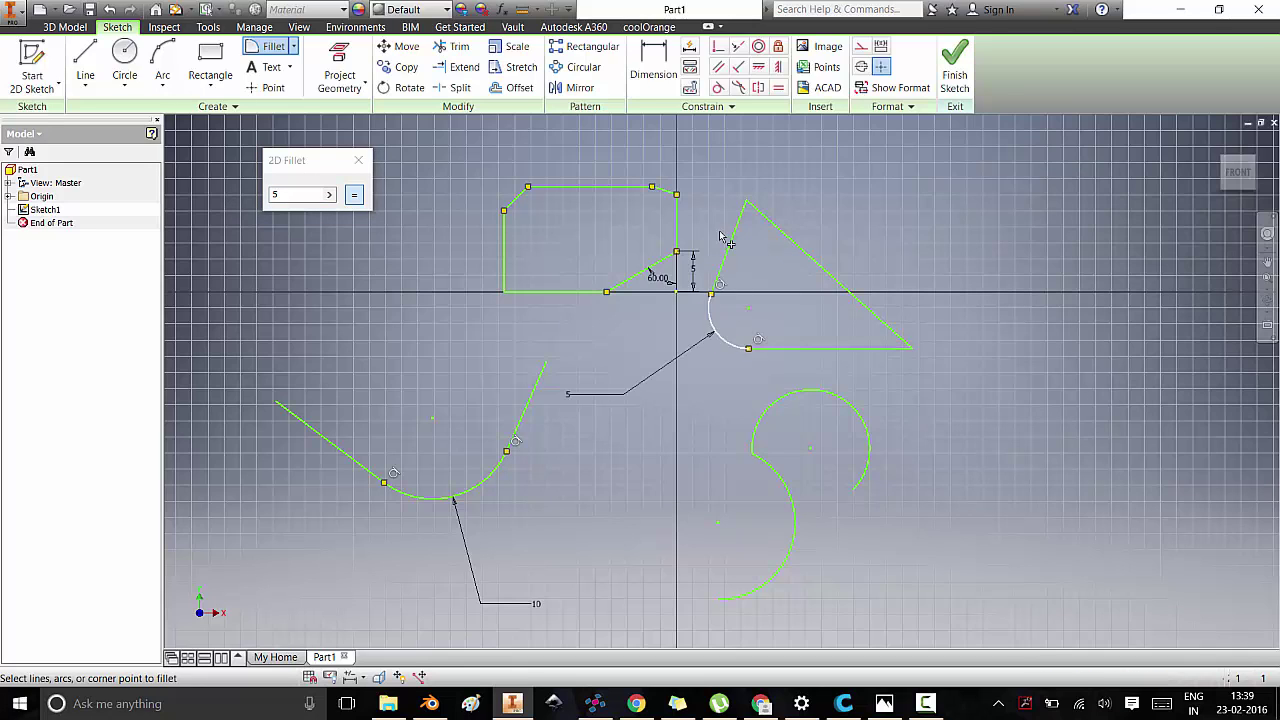
pyautogui.click(733, 242)
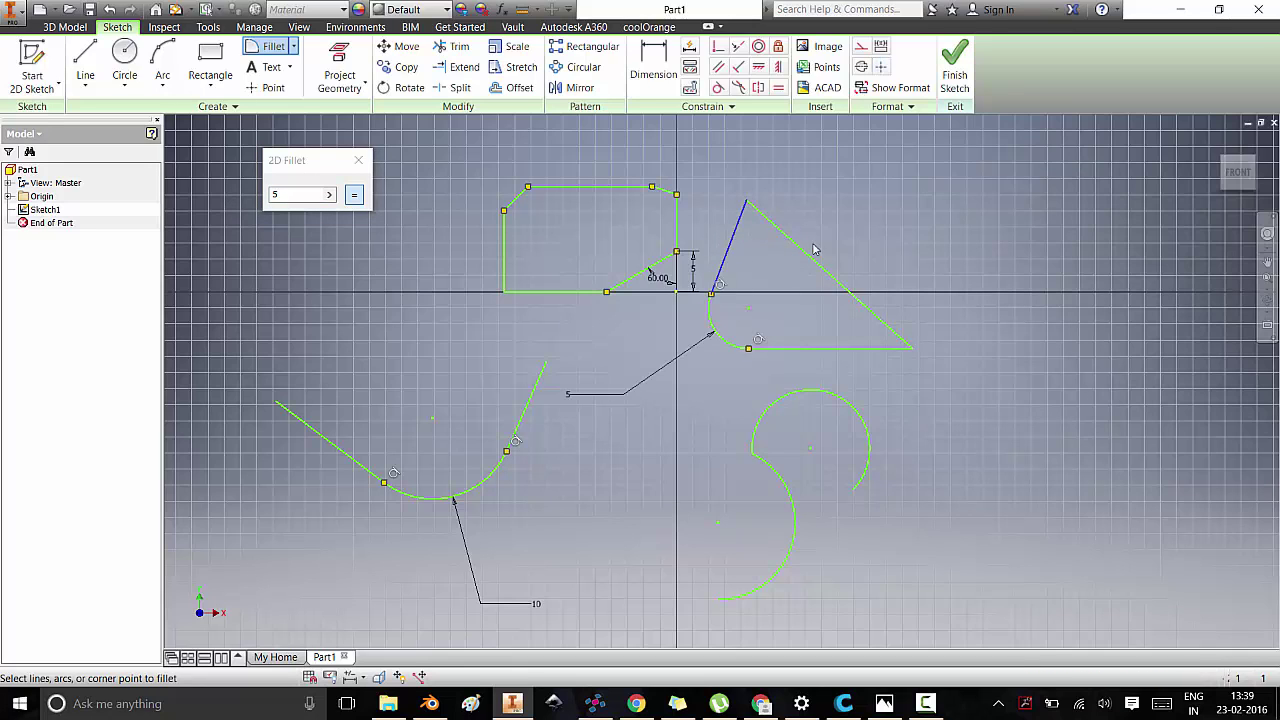
pyautogui.click(805, 258)
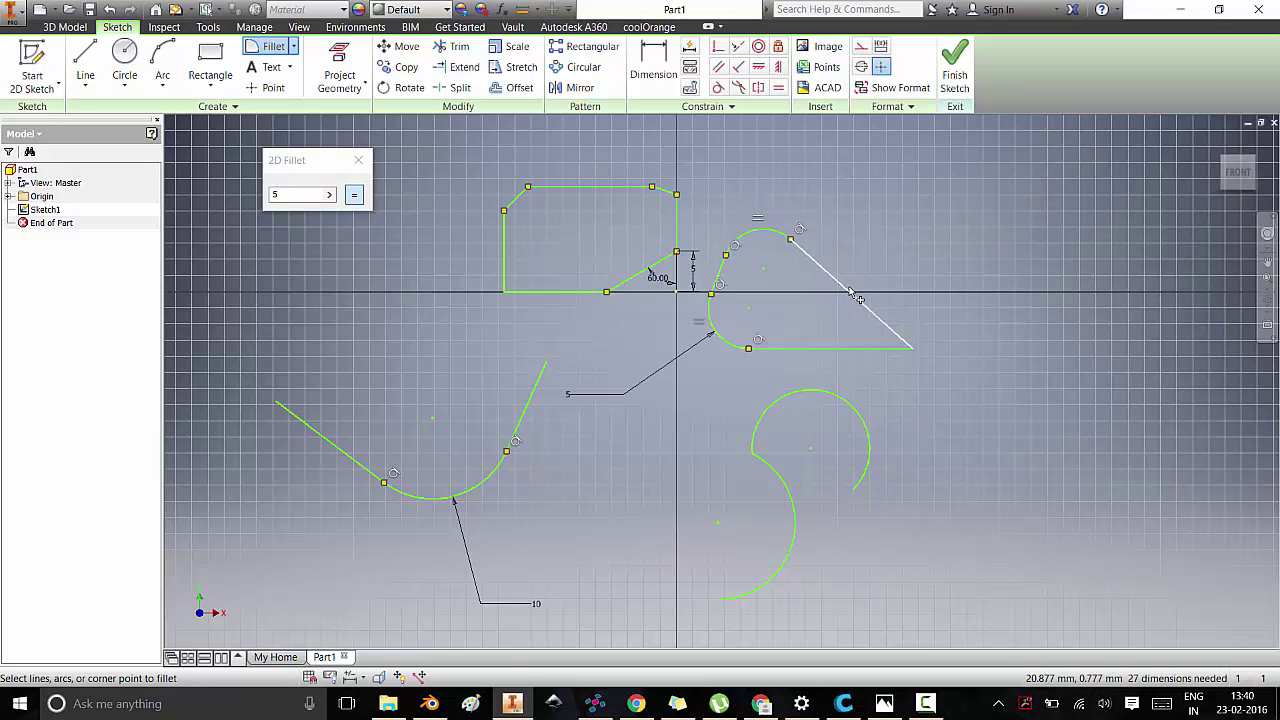
pyautogui.click(857, 299)
pyautogui.click(836, 350)
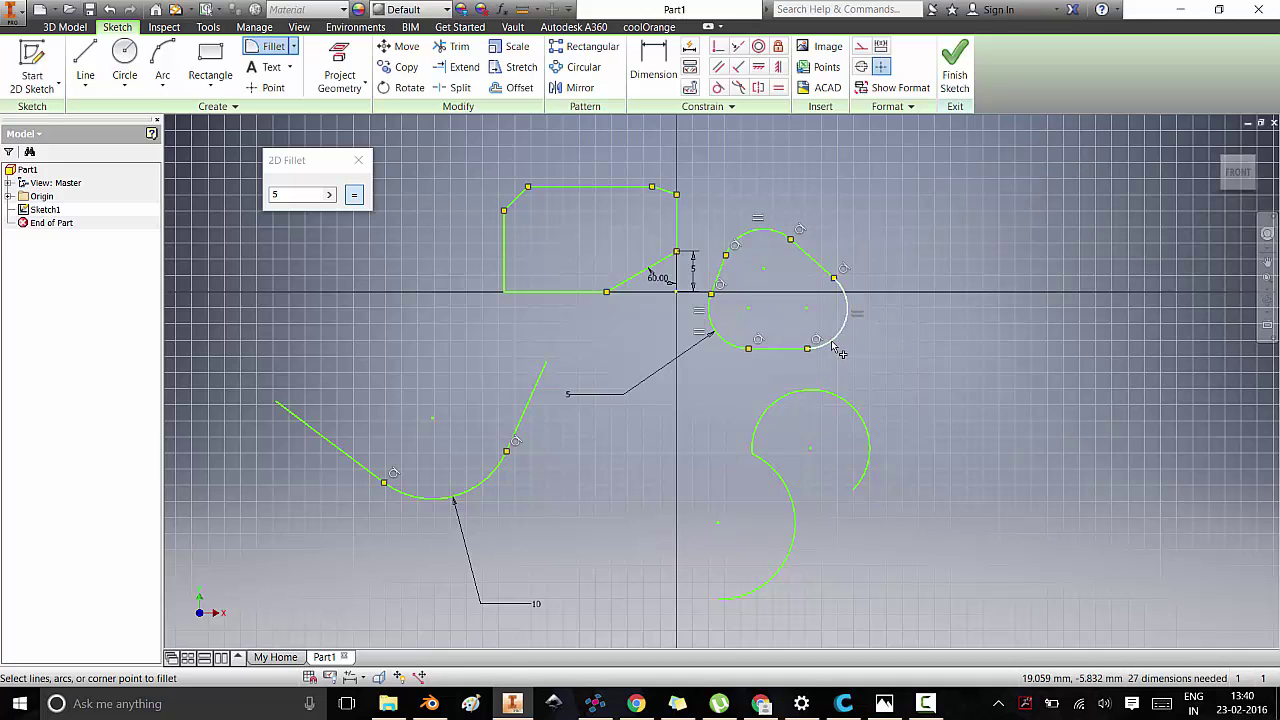
pyautogui.click(770, 410)
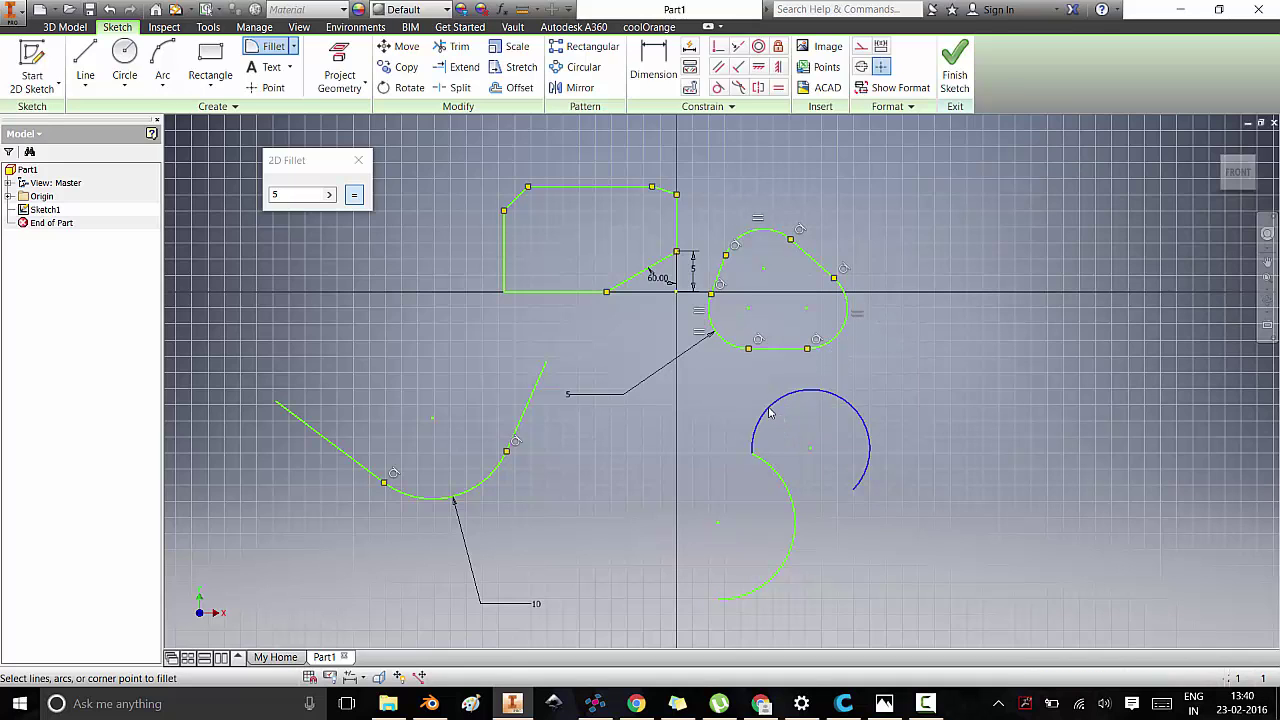
pyautogui.click(773, 464)
# Draw two overlapping circles beside the arcs, with the larger lower-right one about 24 mm in diameter.
pyautogui.press('c')
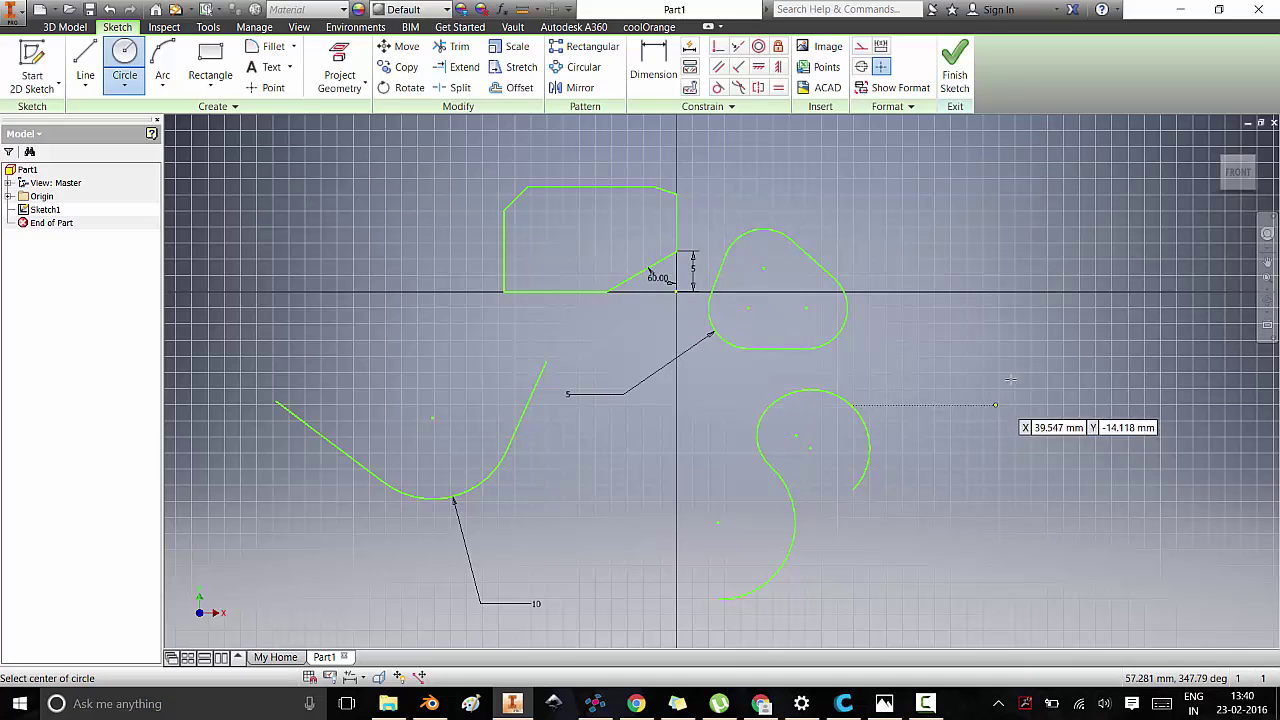
pyautogui.click(1010, 355)
pyautogui.click(962, 307)
pyautogui.click(1137, 441)
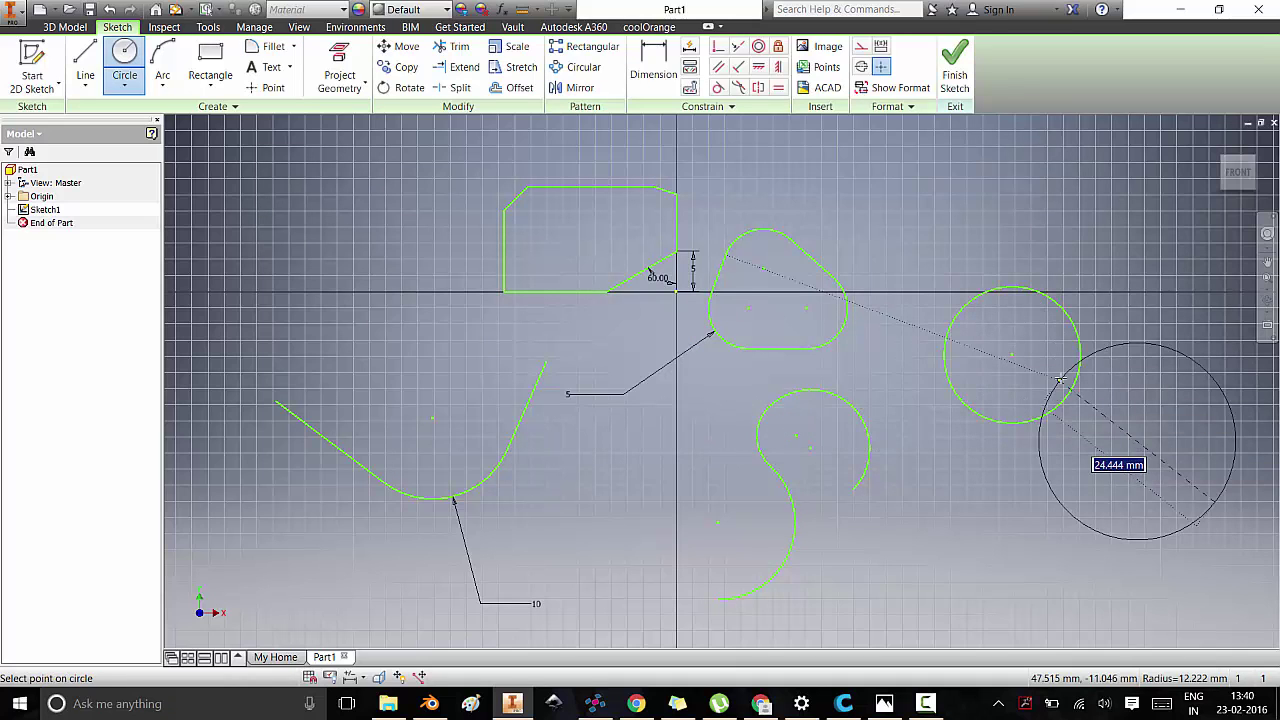
pyautogui.click(1045, 415)
# Trim away the inner arcs where the two circles overlap so only their combined outer outline remains.
pyautogui.click(273, 46)
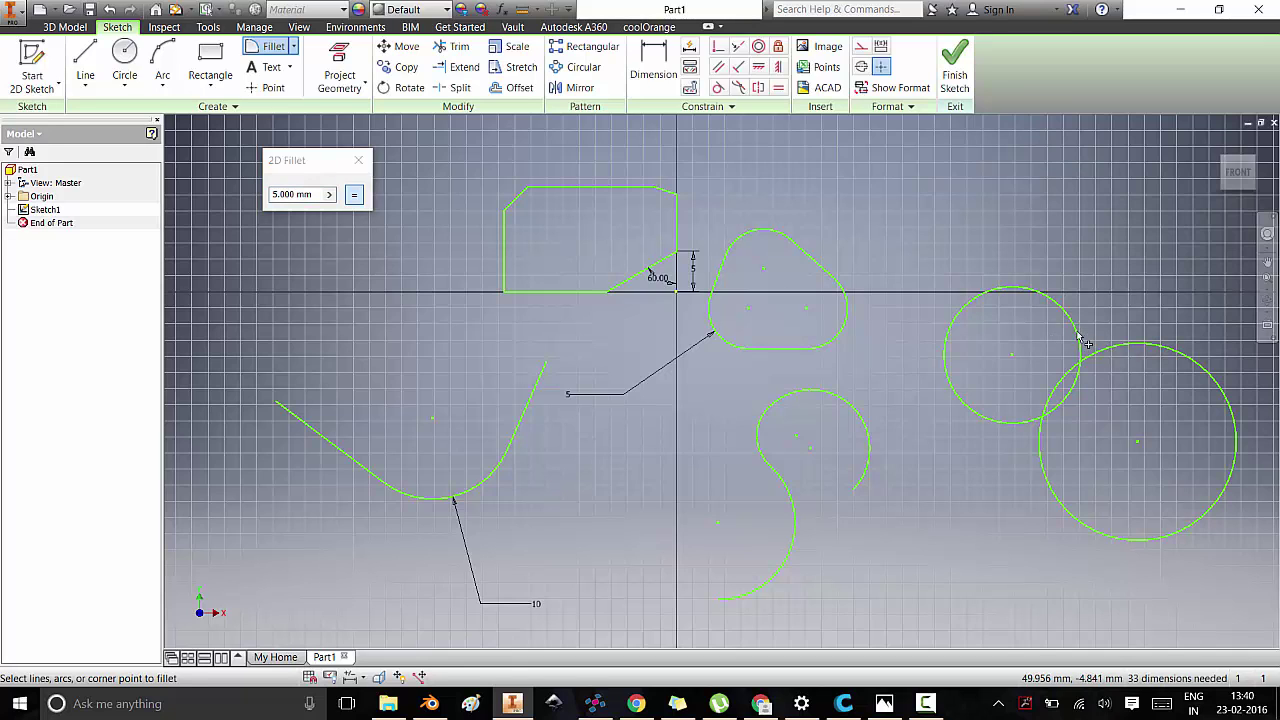
pyautogui.click(359, 161)
pyautogui.click(455, 46)
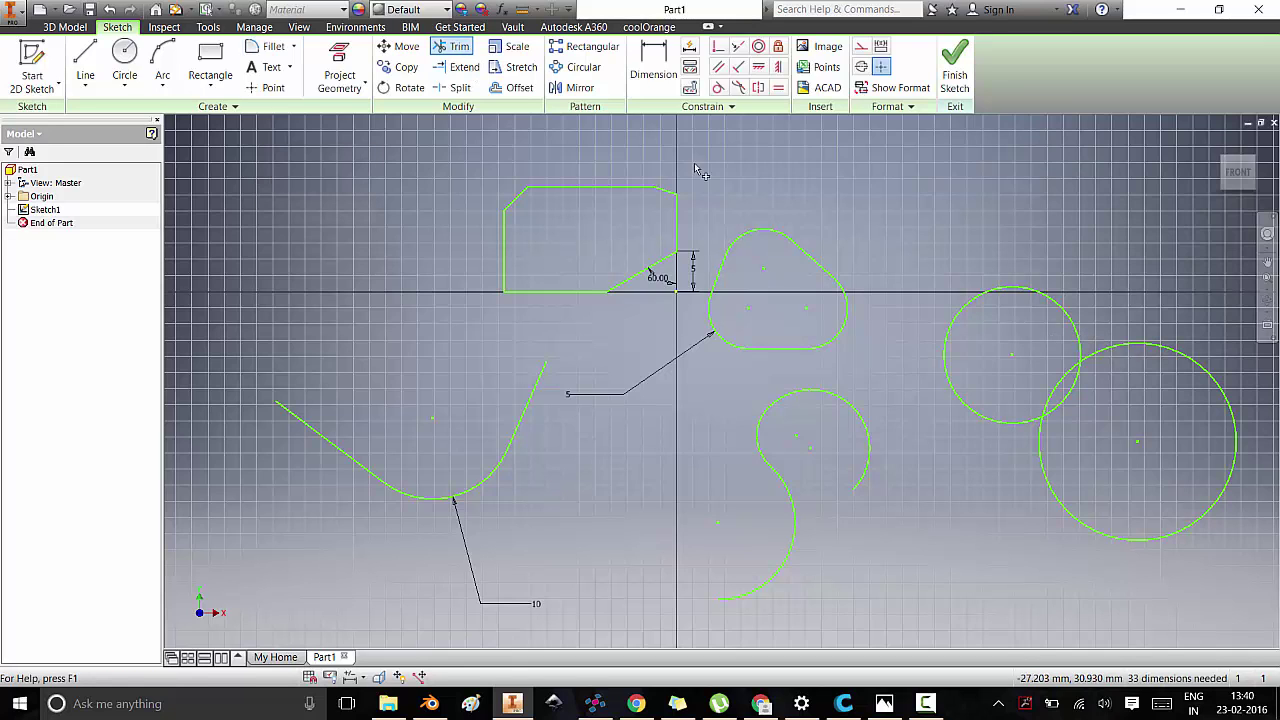
pyautogui.click(1058, 393)
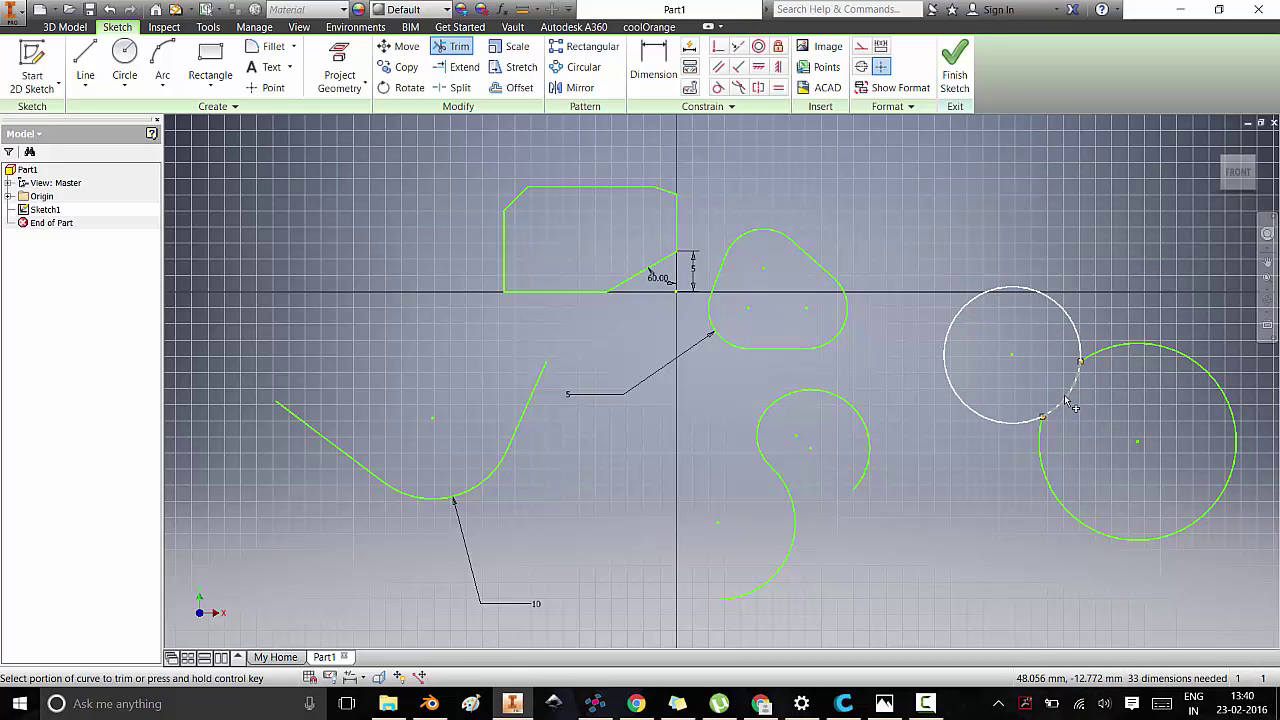
pyautogui.click(1069, 395)
# Fillet both junctions between the two trimmed circles with a radius of 5 mm.
pyautogui.click(273, 46)
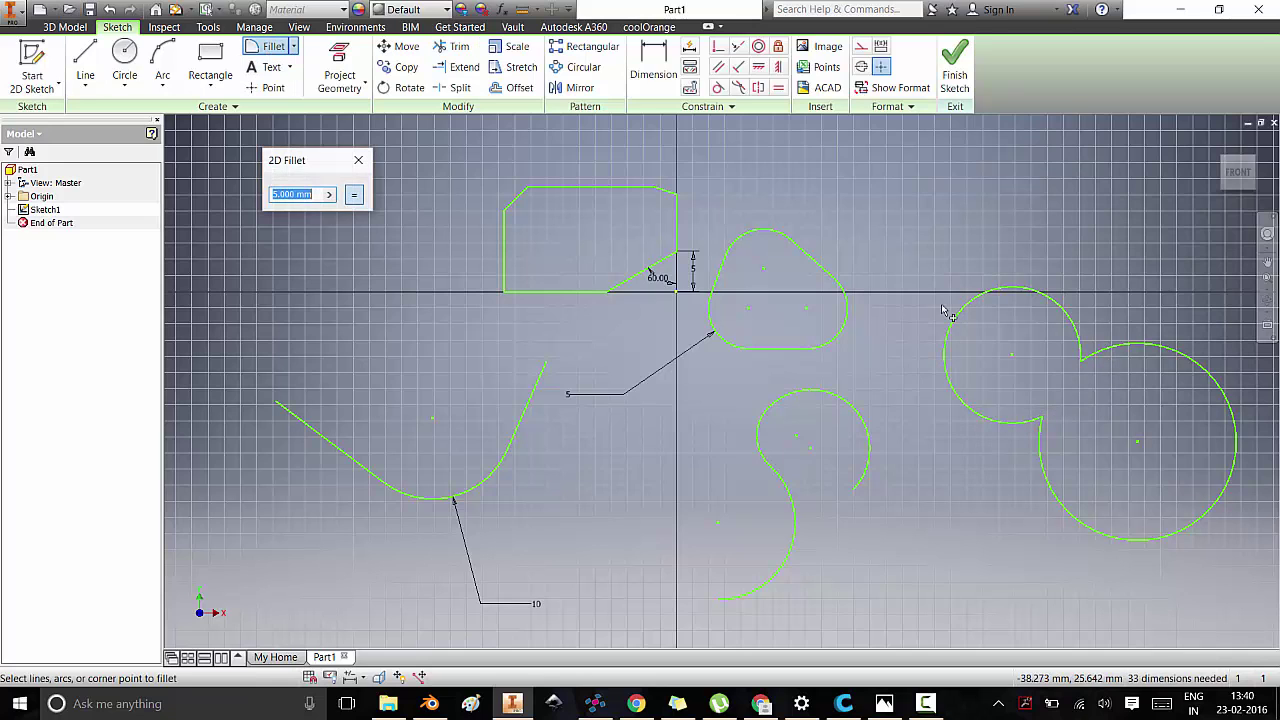
pyautogui.click(1107, 352)
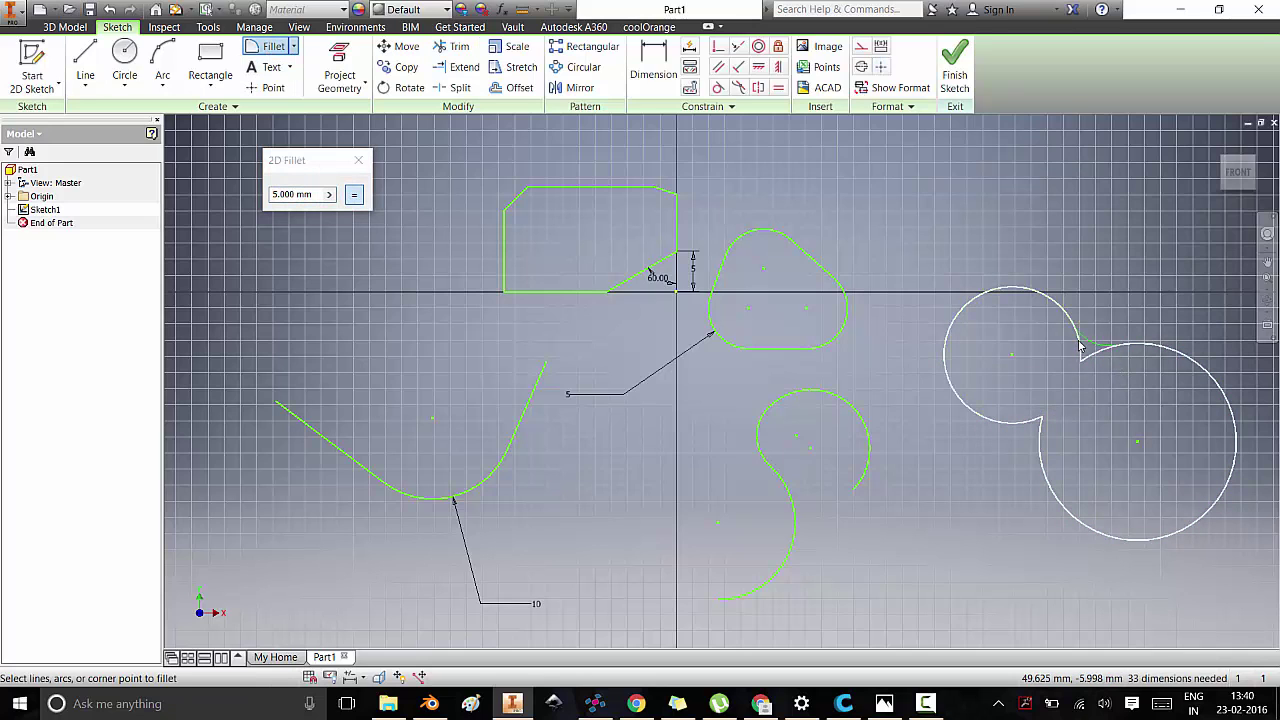
pyautogui.click(1080, 348)
pyautogui.click(1042, 468)
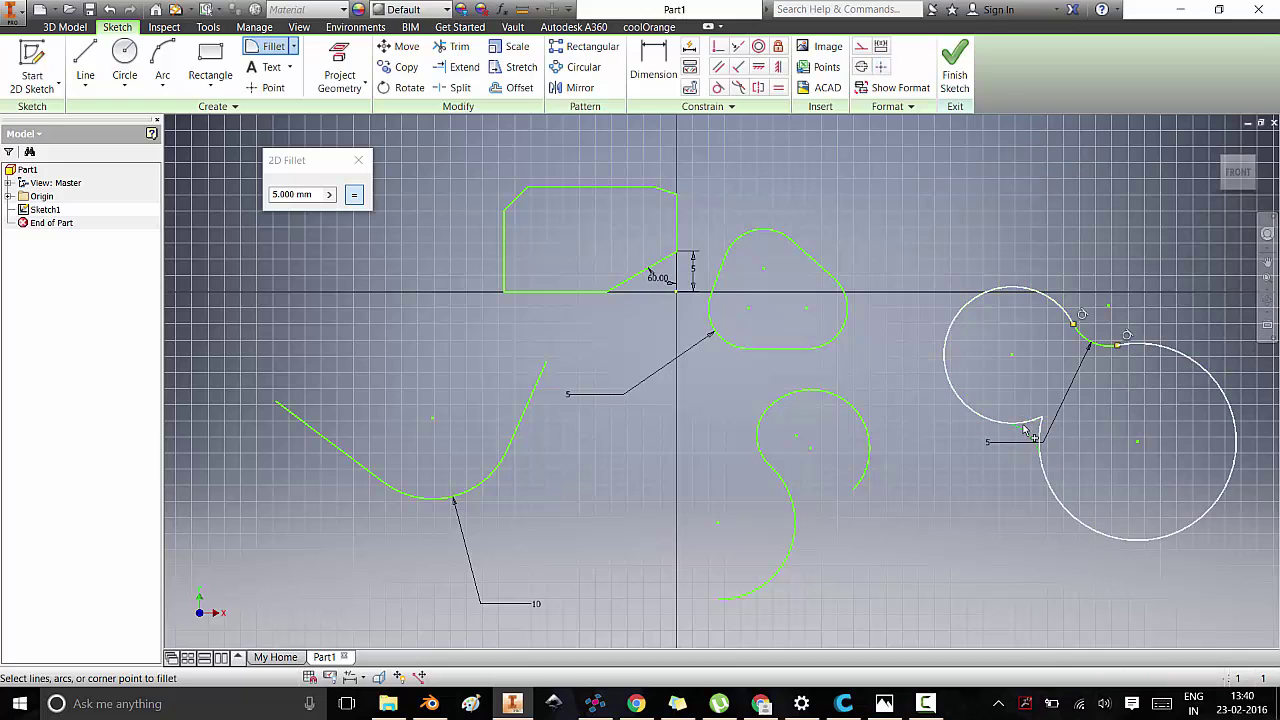
pyautogui.click(1029, 427)
pyautogui.press('Escape')
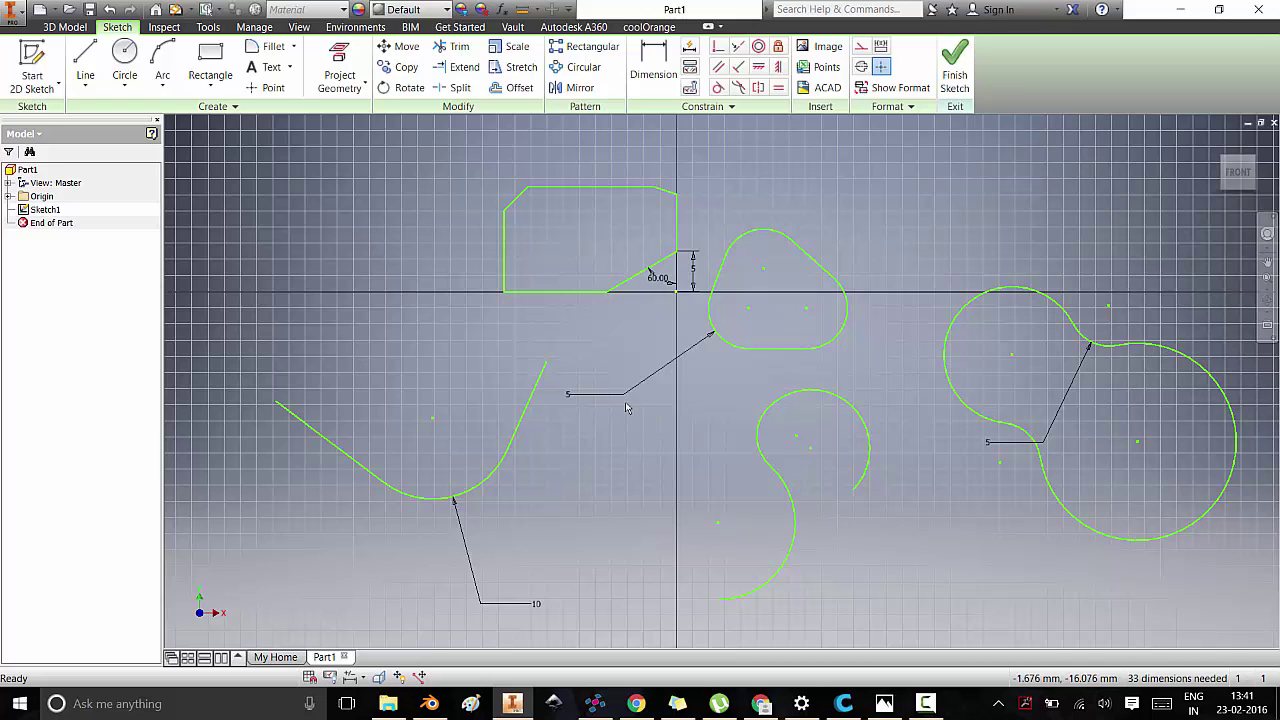
# Set the fillet radius dimension at the triangle's lower-left corner to 3 mm.
pyautogui.click(572, 400)
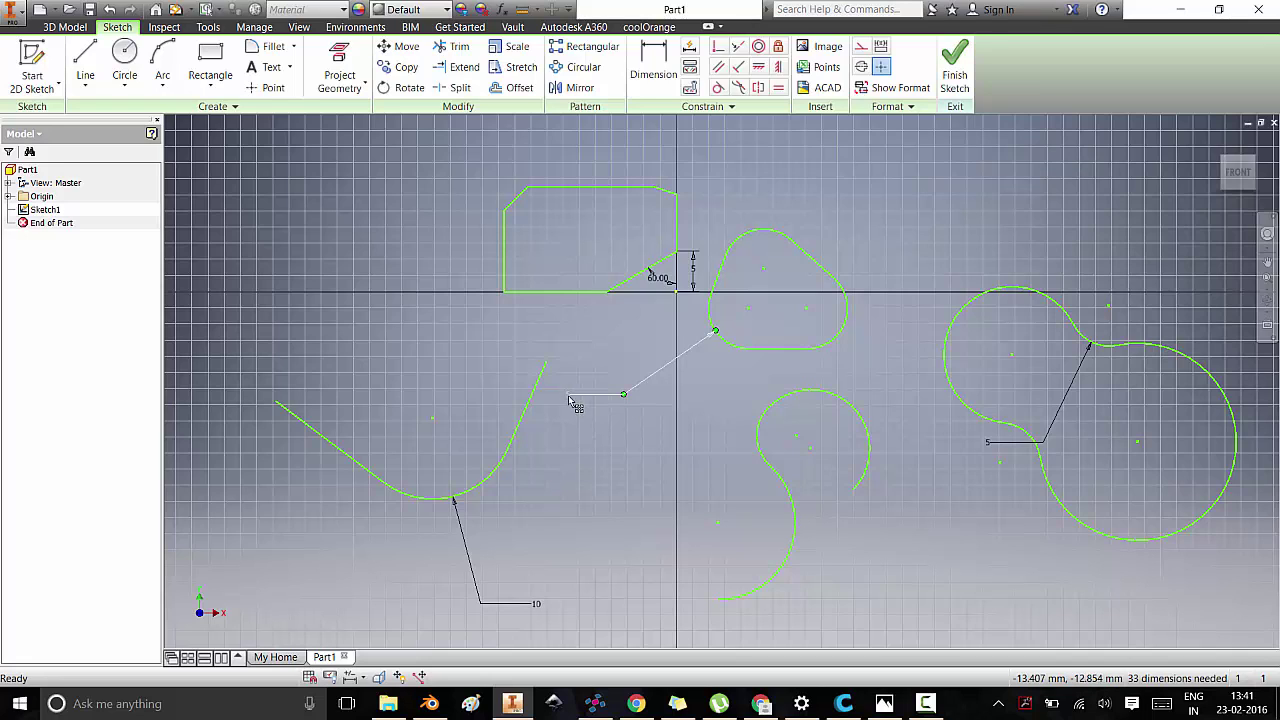
pyautogui.doubleClick(572, 399)
pyautogui.write('3')
pyautogui.press('Return')
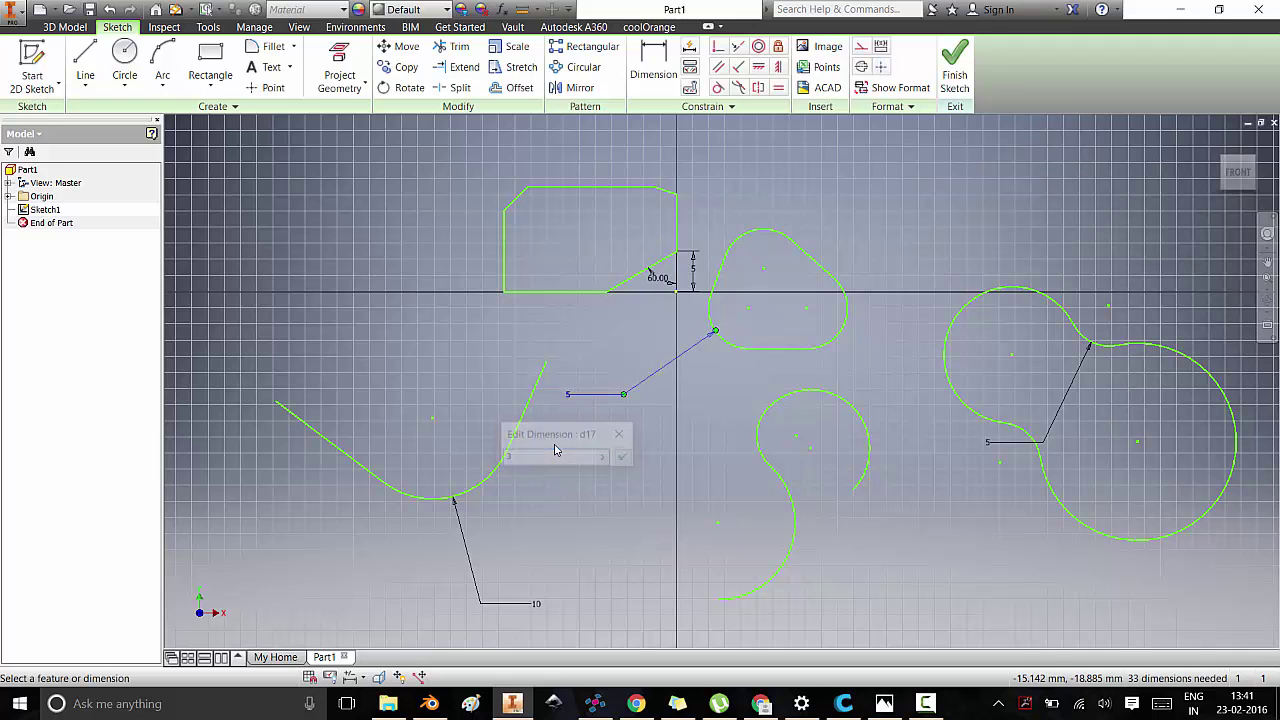
# Set the angle dimension of the rectangle's lower-right chamfer line to 30 degrees.
pyautogui.doubleClick(660, 279)
pyautogui.write('30')
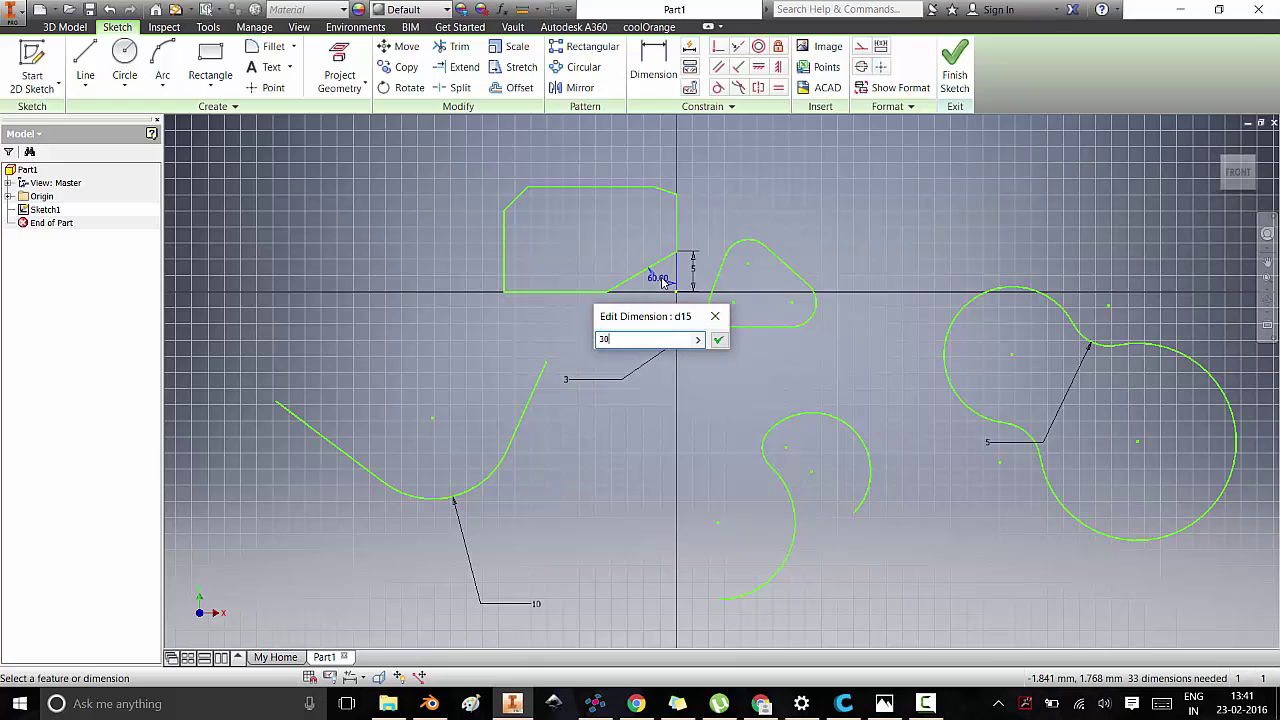
pyautogui.press('Return')
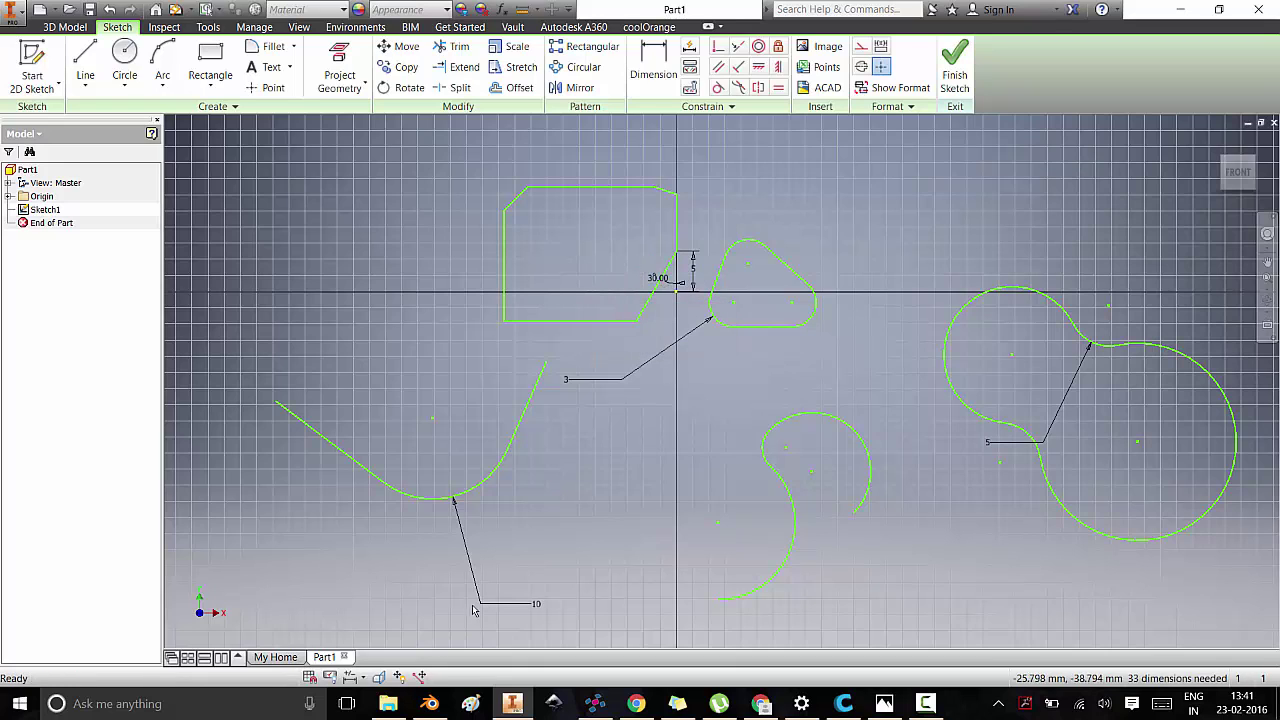
# Set the fillet radius dimension of the V-shaped lines to 4 mm.
pyautogui.doubleClick(536, 604)
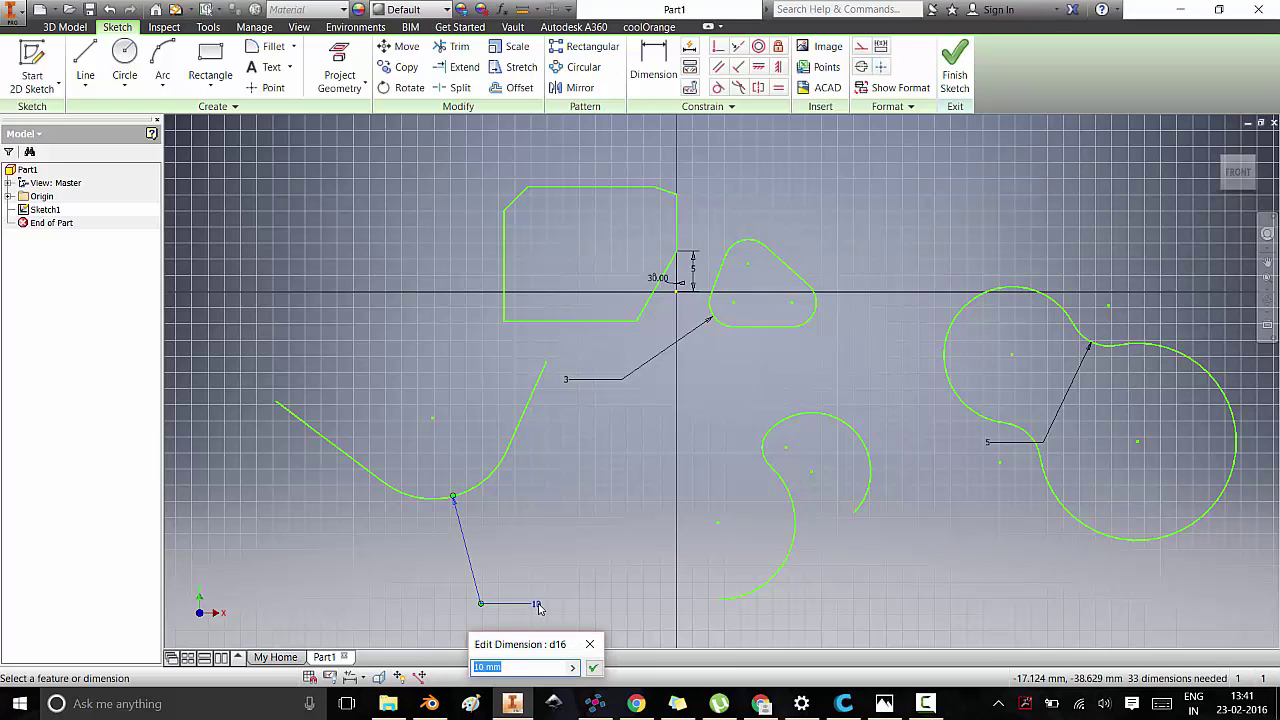
pyautogui.write('4')
pyautogui.press('Return')
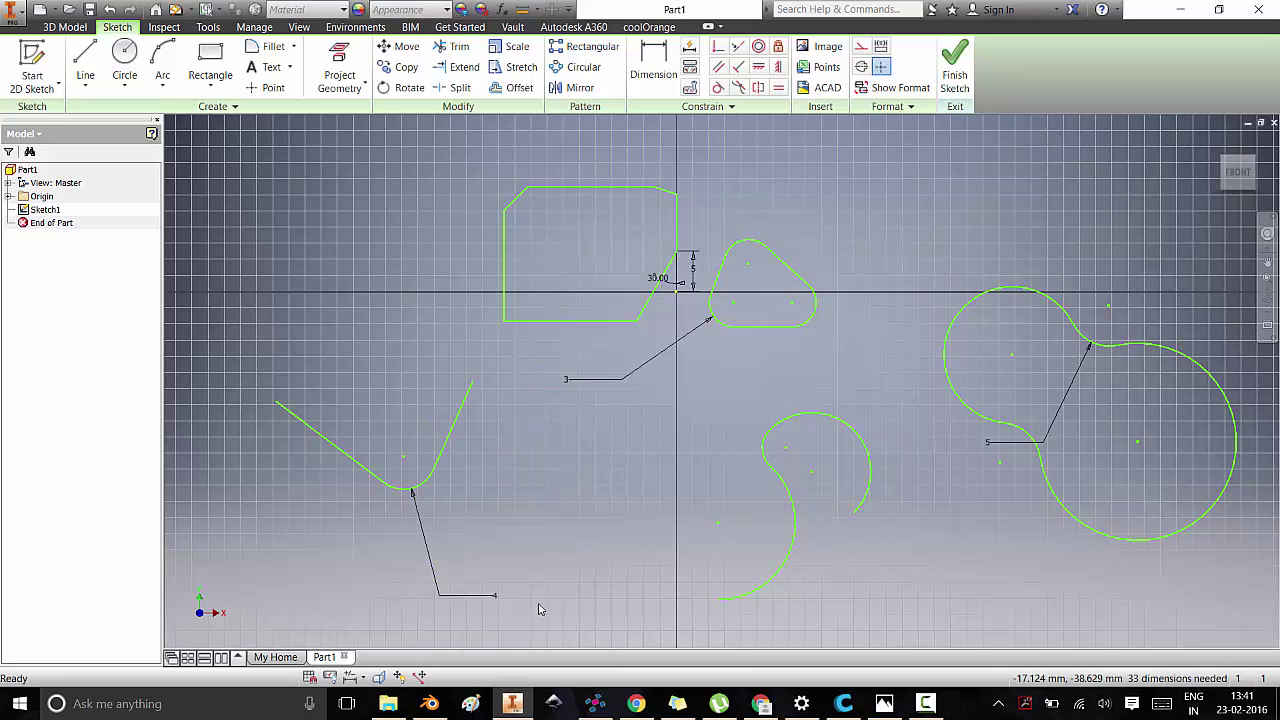